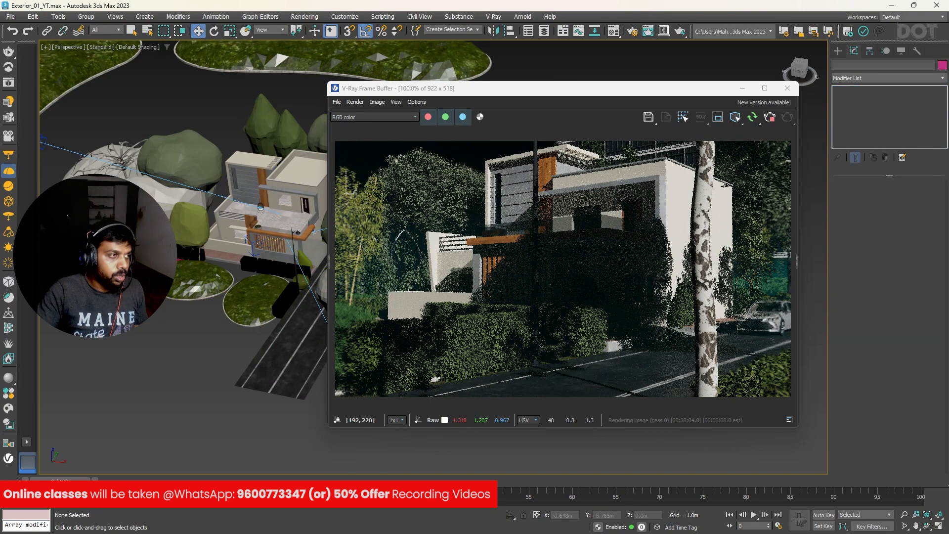
- Place a V-Ray dome light on the empty ground beside the oval lawns in front of the house
left_click(8, 170)
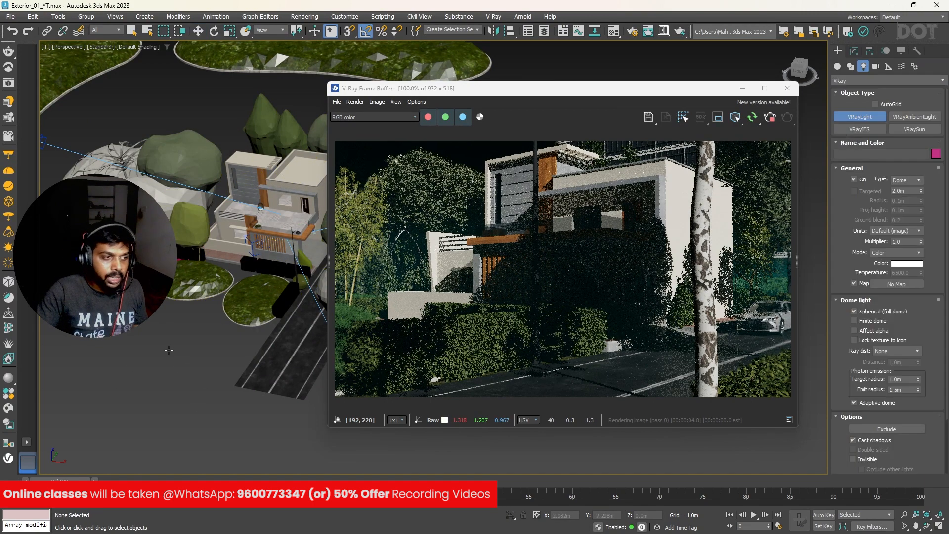
left_click(169, 354)
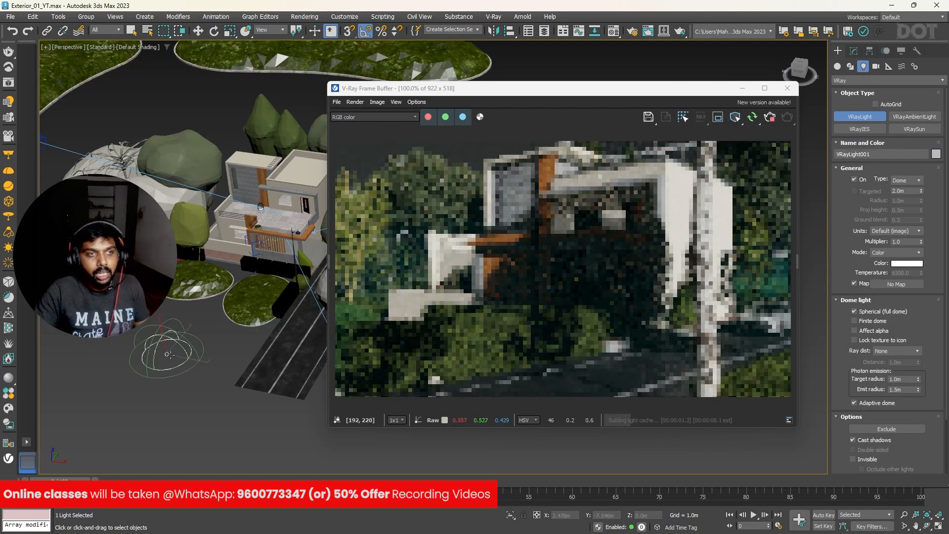
key("w")
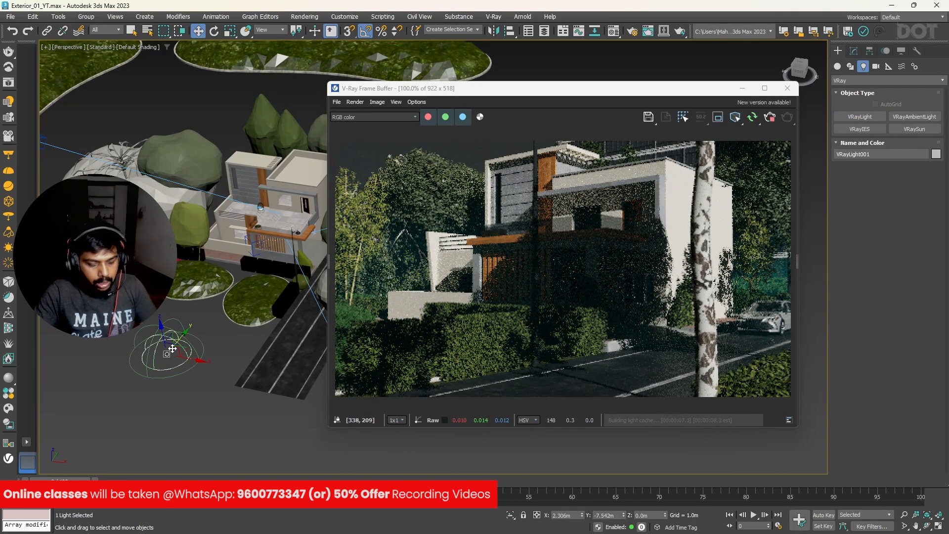
- Load yp_HDRI_v2_BONUS_09.jpg as a VRayBitmap in the first sample slot of the bottom row and set its mapping type to Spherical
key("m")
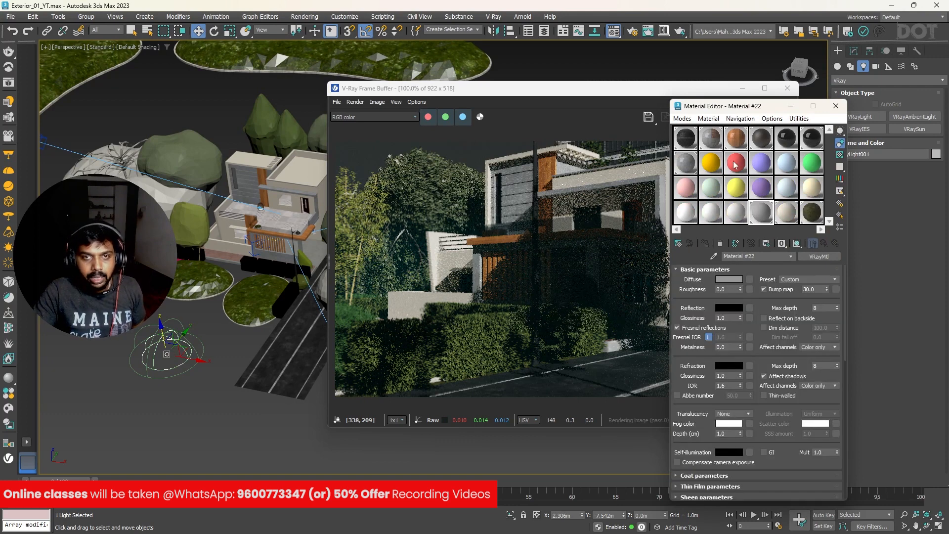
left_click(788, 212)
left_click(736, 213)
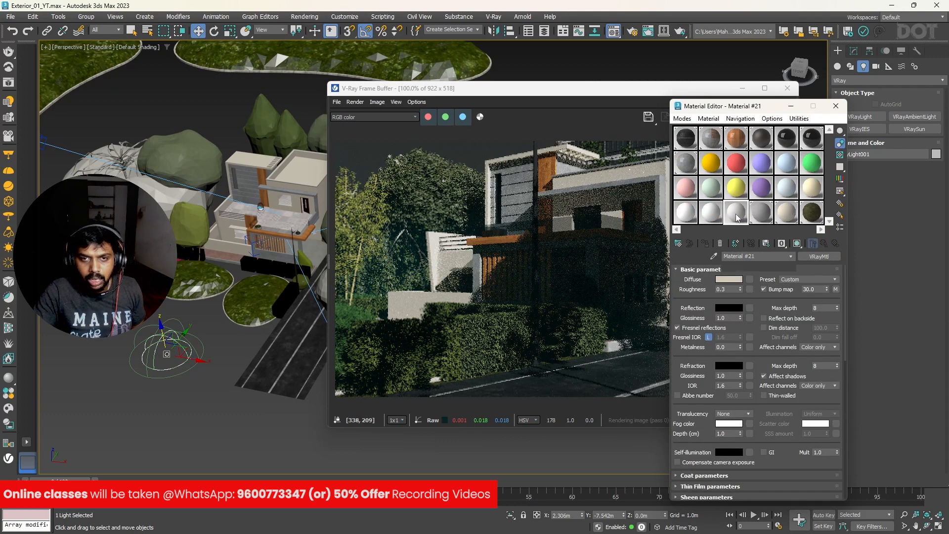
left_click(687, 214)
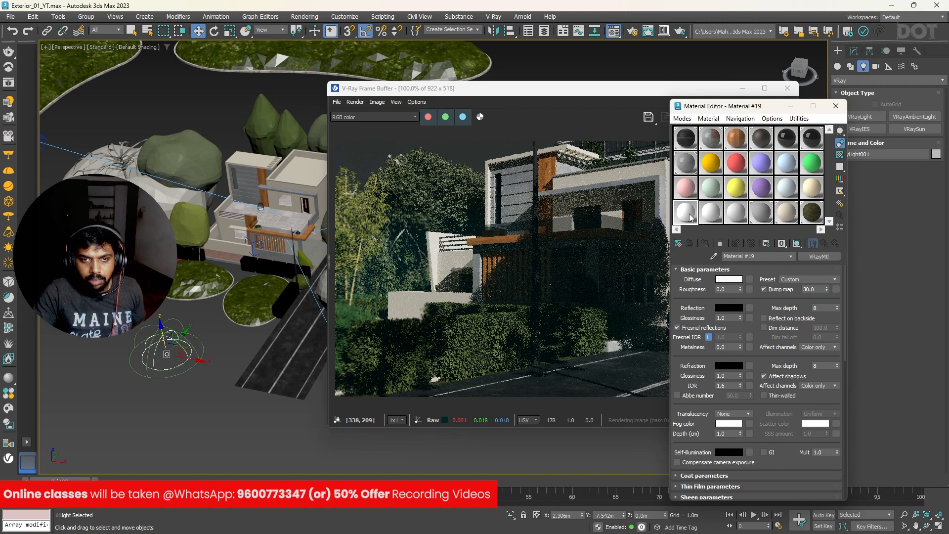
left_click(679, 244)
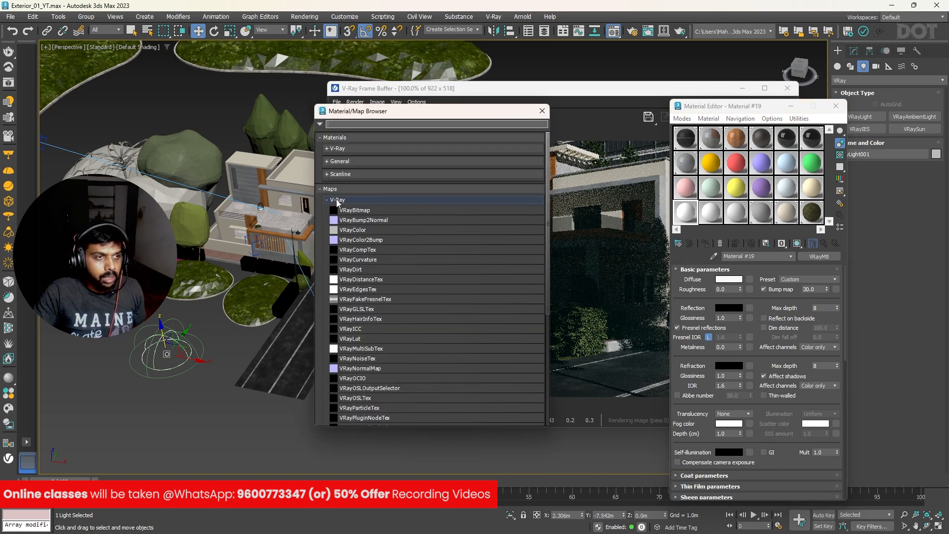
left_click(370, 211)
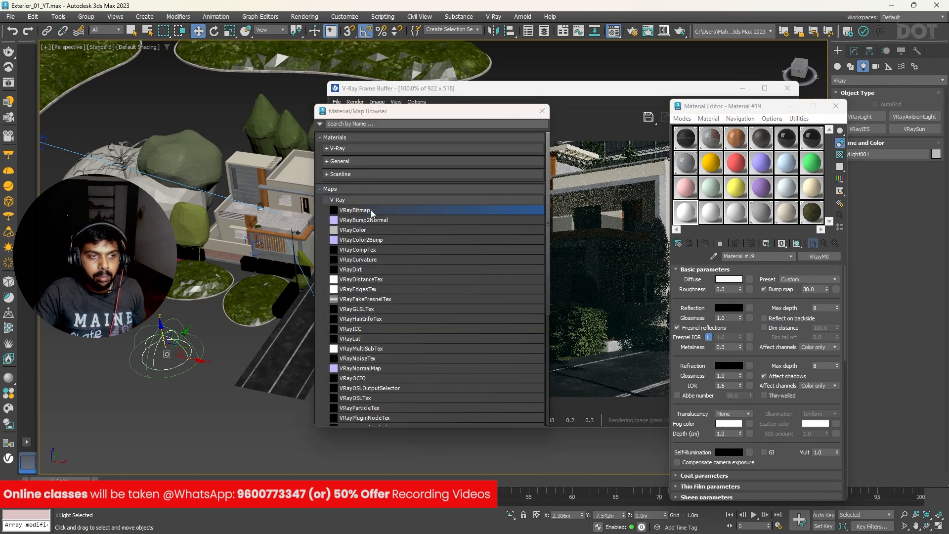
double_click(371, 210)
scroll(399, 235, "up", 3, "ctrl")
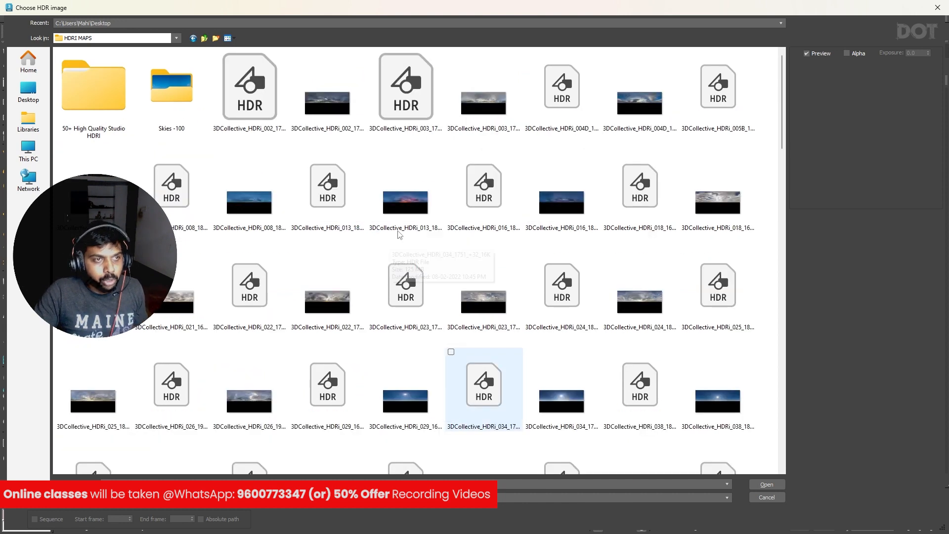
scroll(405, 232, "down", 5)
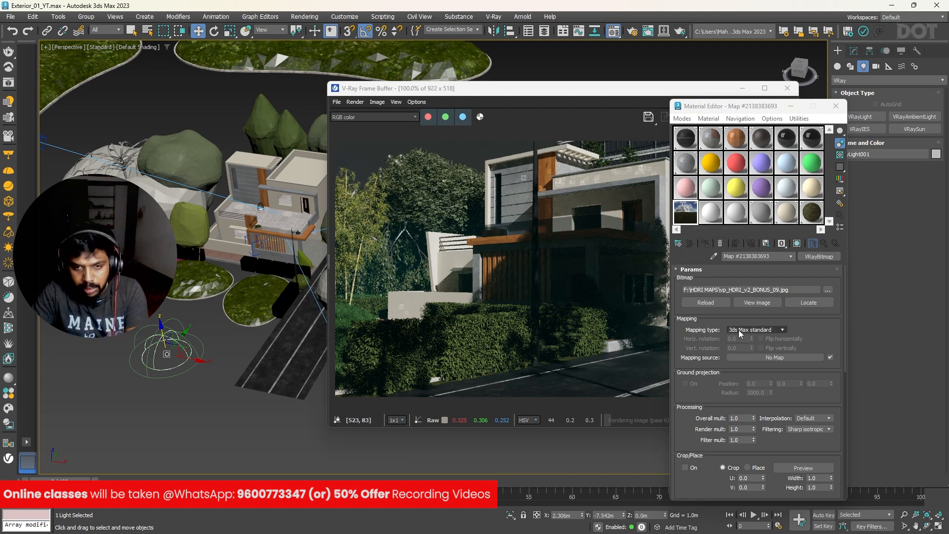
left_click(740, 330)
left_click(743, 359)
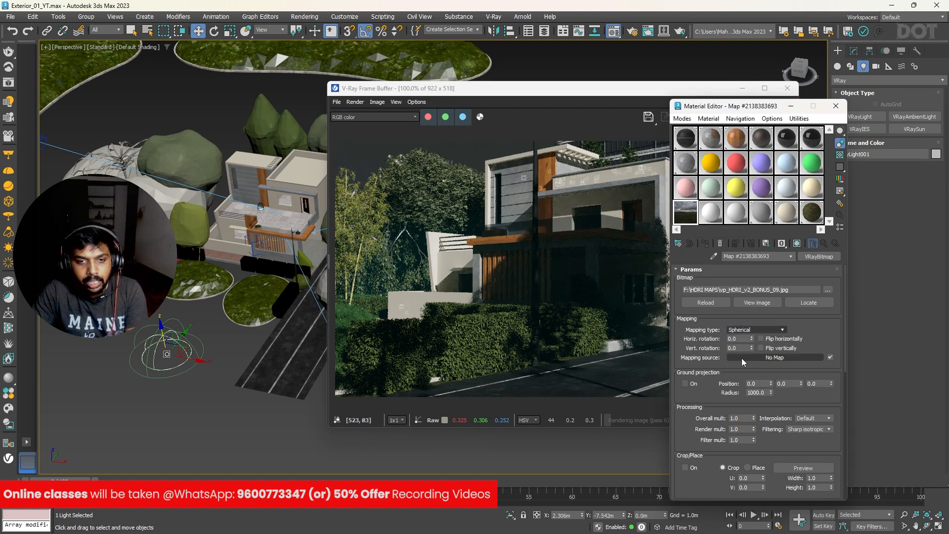
- Assign the HDRI bitmap to the dome light's map as an instance and close the Material Editor
left_click(852, 53)
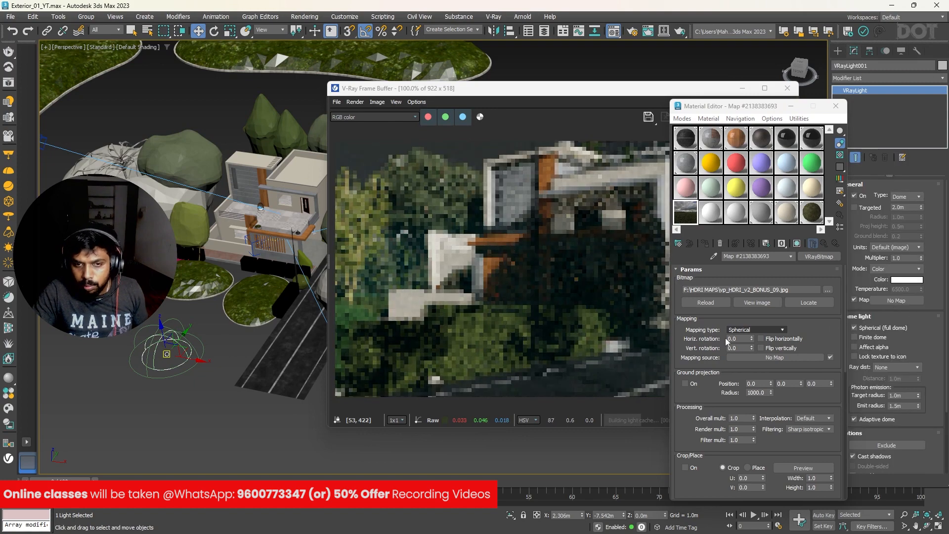
left_click_drag(687, 213, 909, 303)
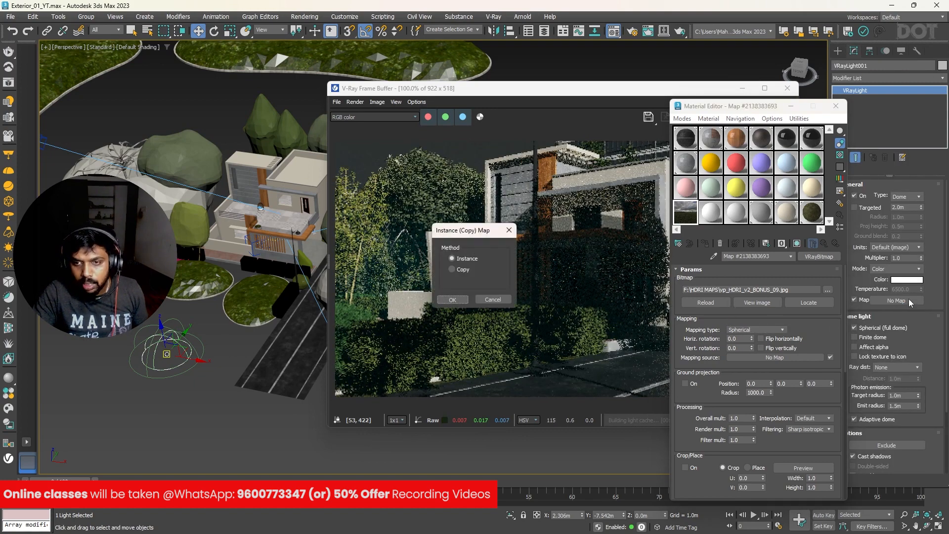
left_click(452, 300)
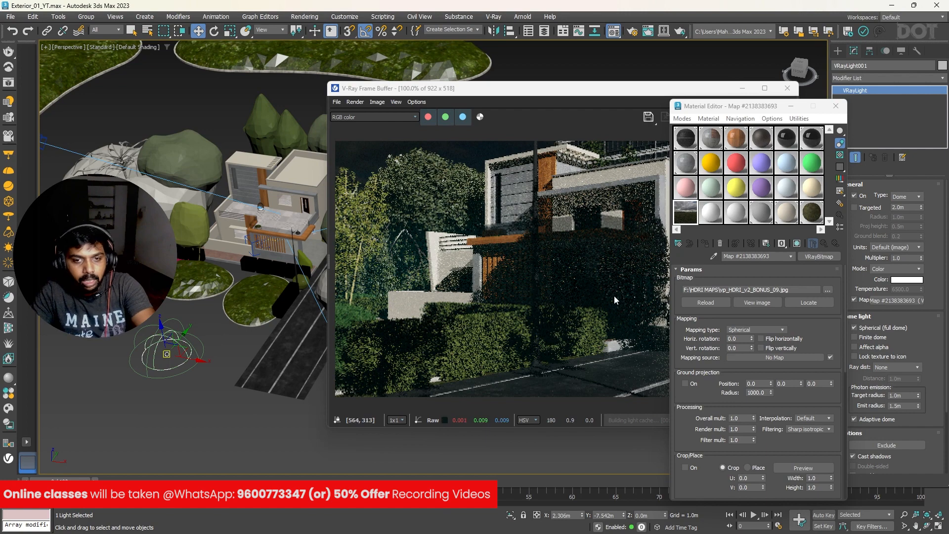
left_click(835, 107)
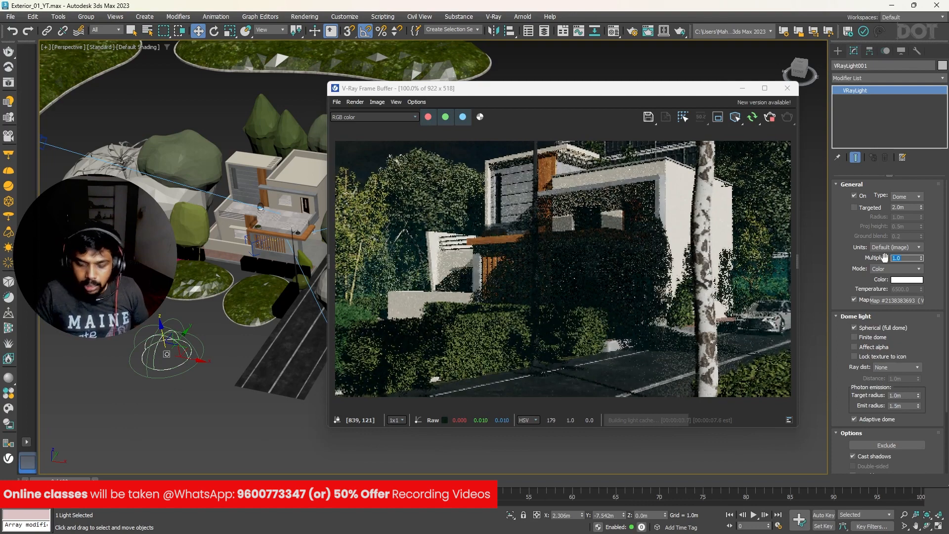
- Set the dome light's multiplier to 5.0 and restart the interactive render
type("5")
key("Return")
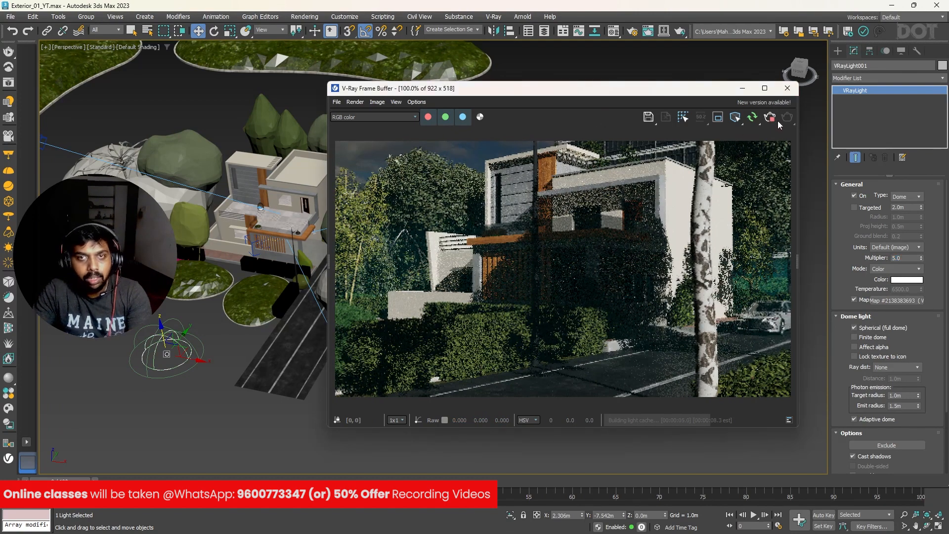
left_click(787, 88)
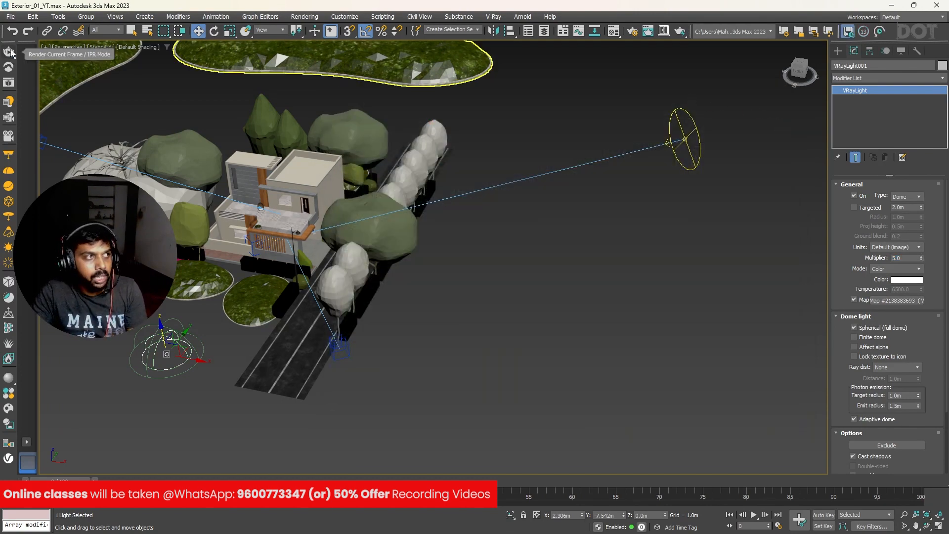
key("shift+q")
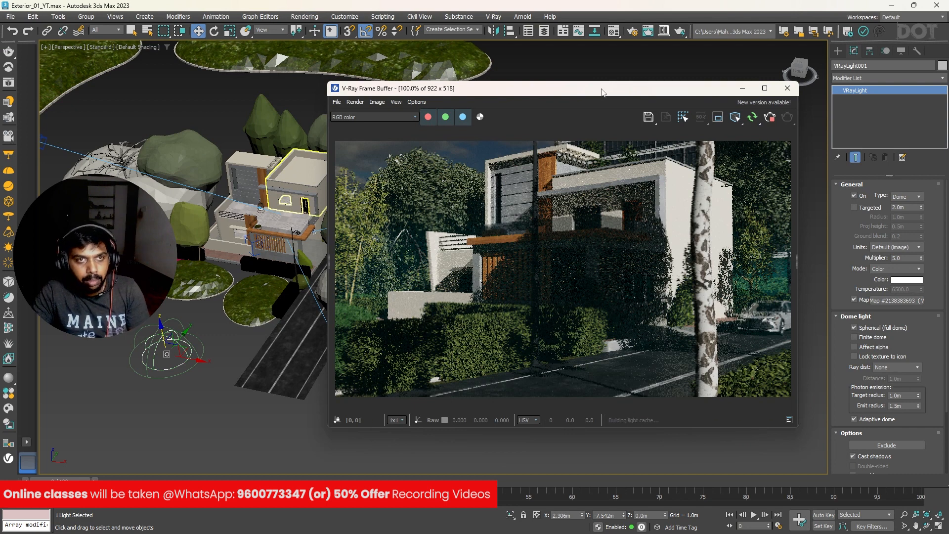
- Show the frame buffer's layers and set the dome light's intensity to 5.000 in the LightMix source
left_click_drag(599, 90, 532, 85)
left_click(730, 257)
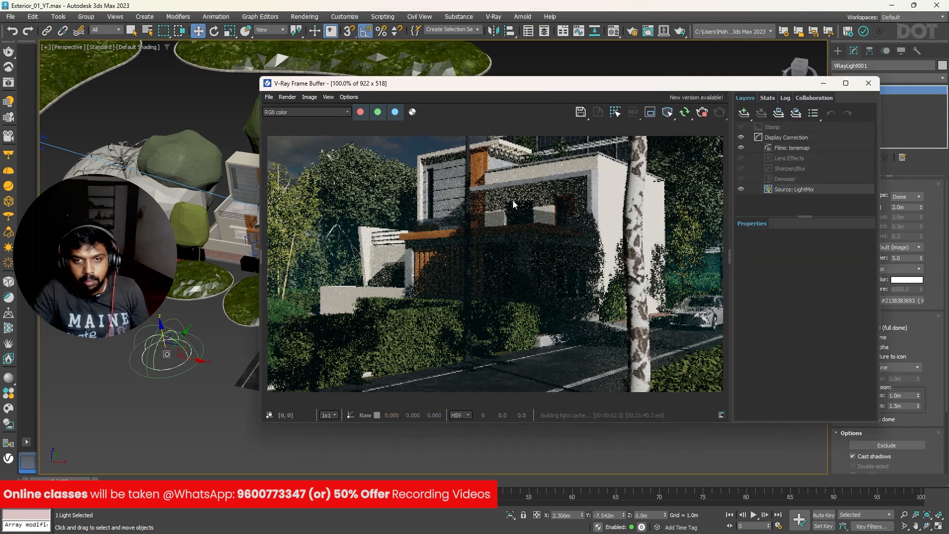
left_click(808, 191)
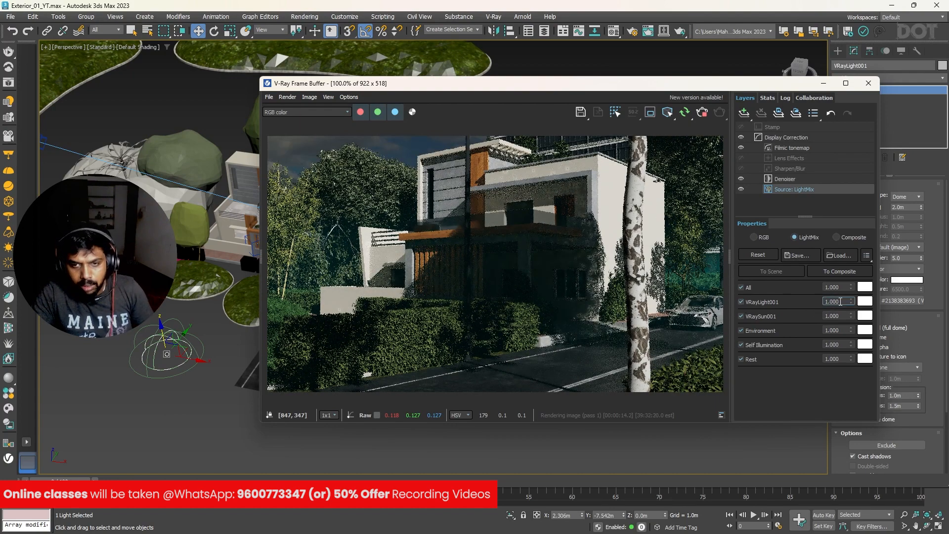
key("Return")
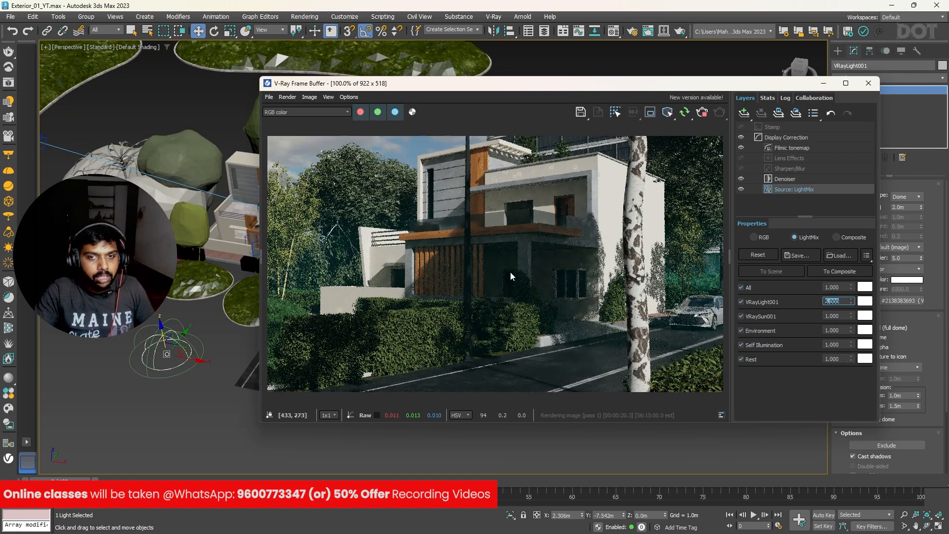
left_click_drag(849, 91, 795, 94)
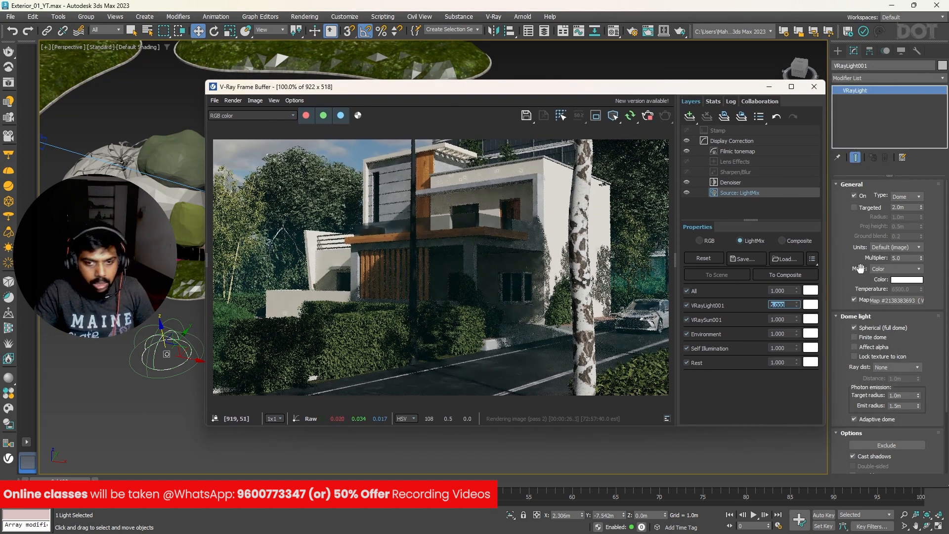
- Switch the dome light off and on again to compare the render, and make it invisible
left_click(854, 196)
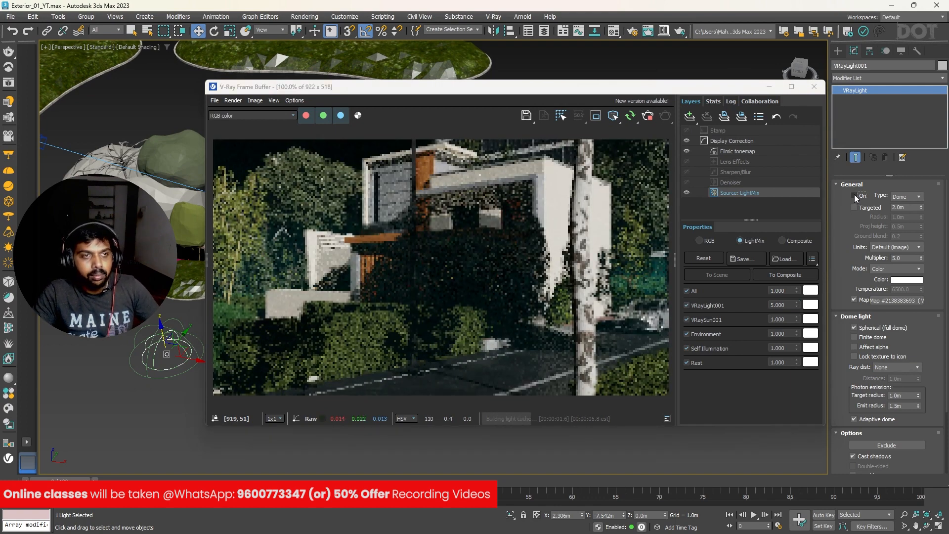
left_click(853, 195)
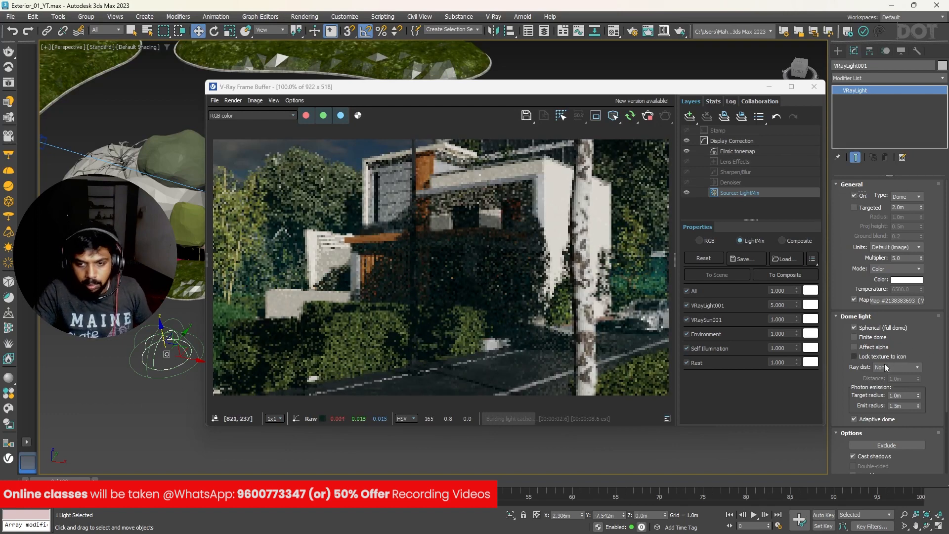
scroll(844, 392, "down", 3)
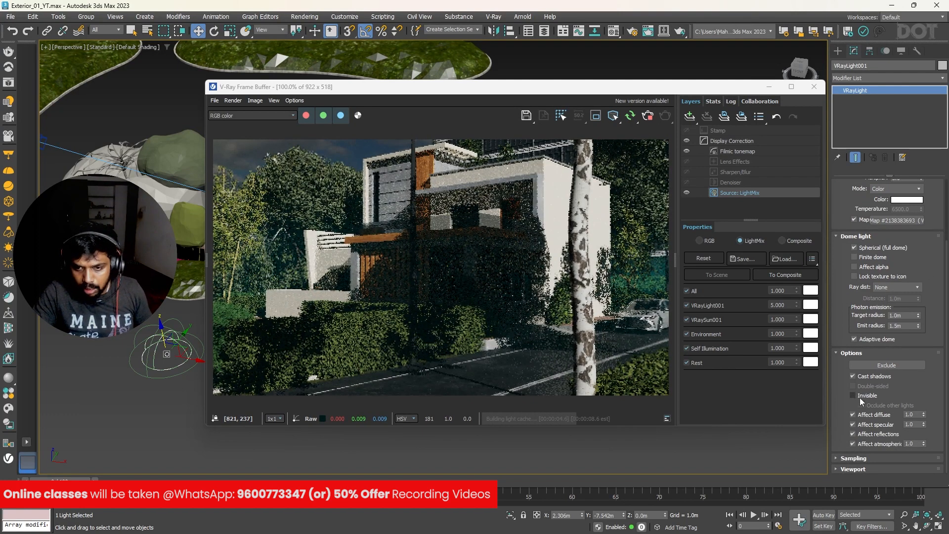
left_click(852, 395)
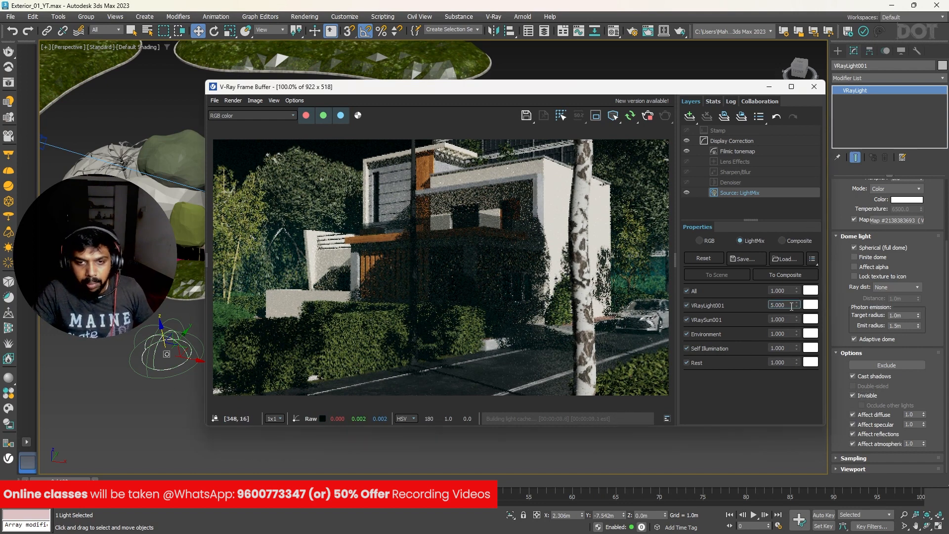
- Set the dome light's LightMix intensity to 10, hide the layers, and move the frame buffer away from the house model
type("10")
key("Return")
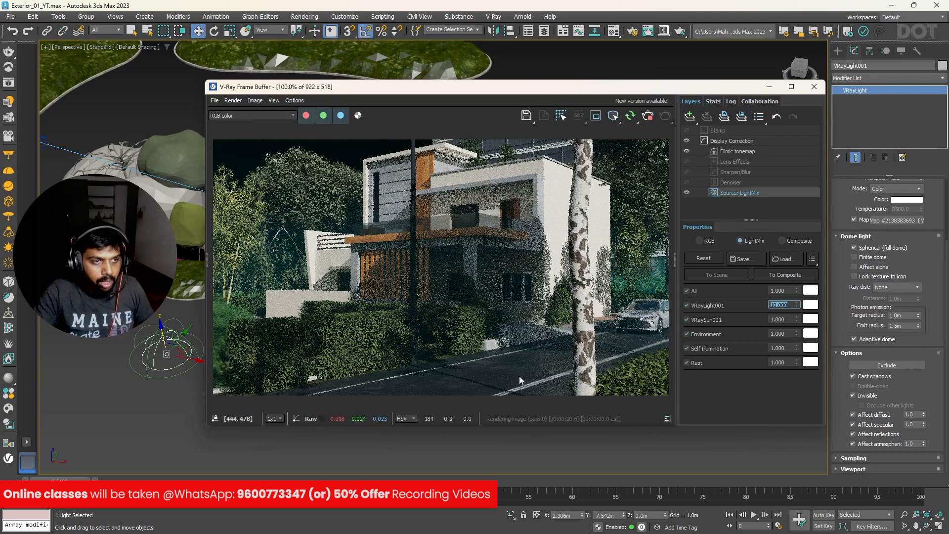
left_click(676, 261)
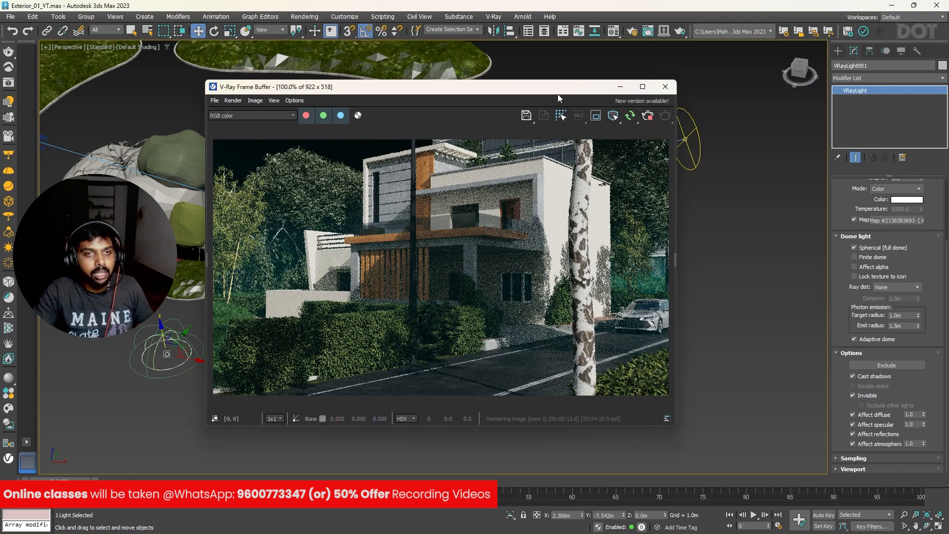
left_click_drag(557, 94, 713, 110)
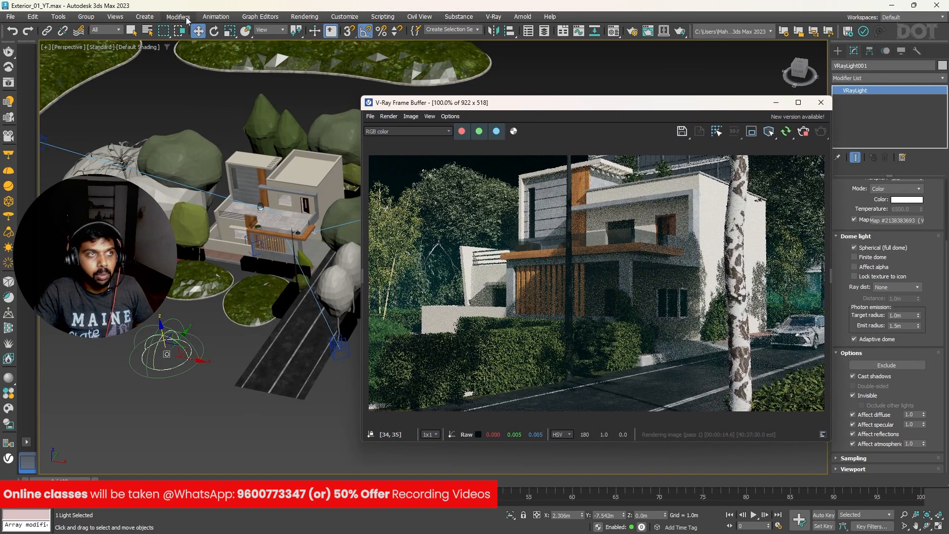
- Set the VRayEnvironmentFog fog colour to white (255, 255, 255) and close the environment settings
key("8")
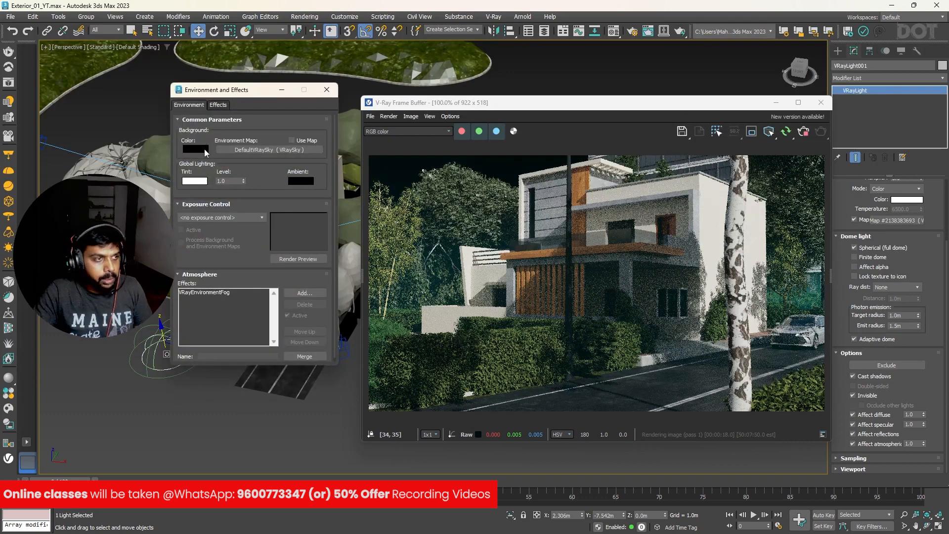
left_click(215, 292)
scroll(327, 280, "down", 5)
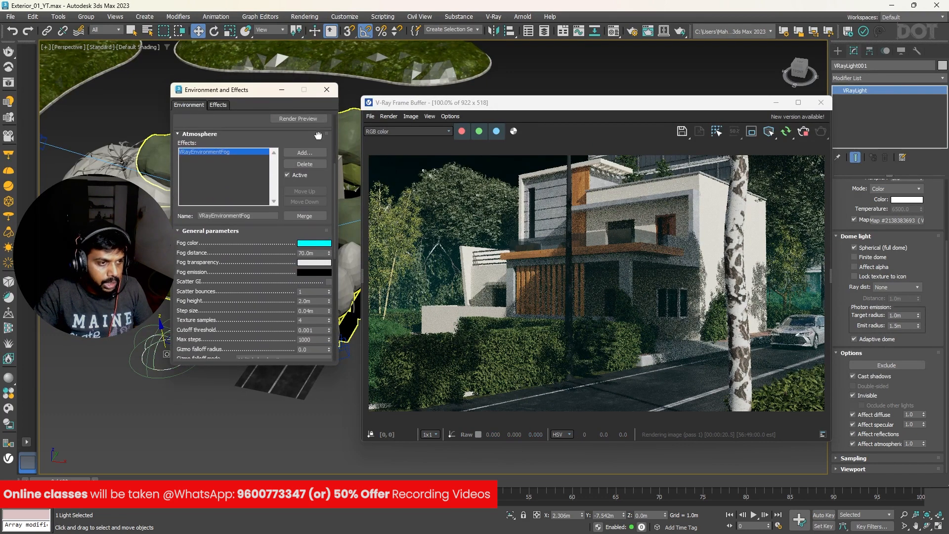
left_click(317, 240)
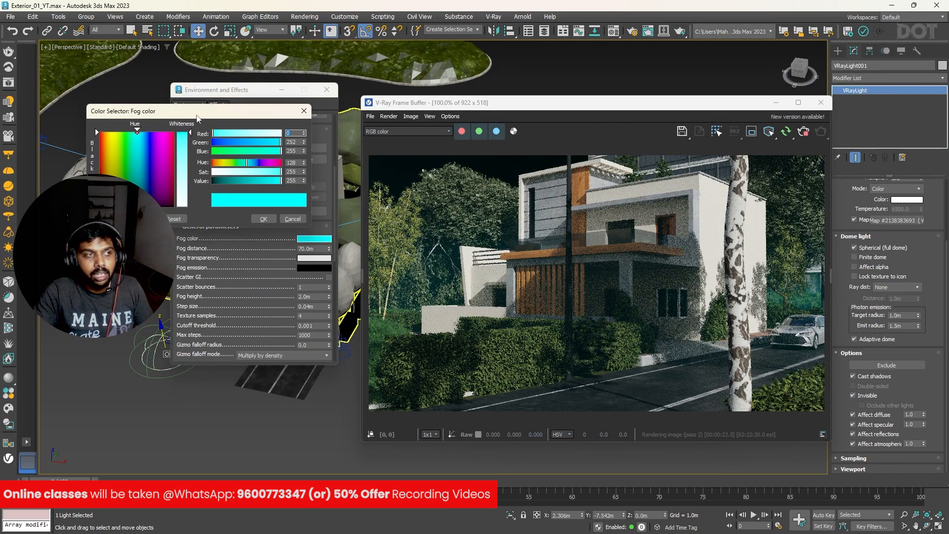
left_click_drag(206, 108, 240, 107)
left_click_drag(165, 157, 164, 189)
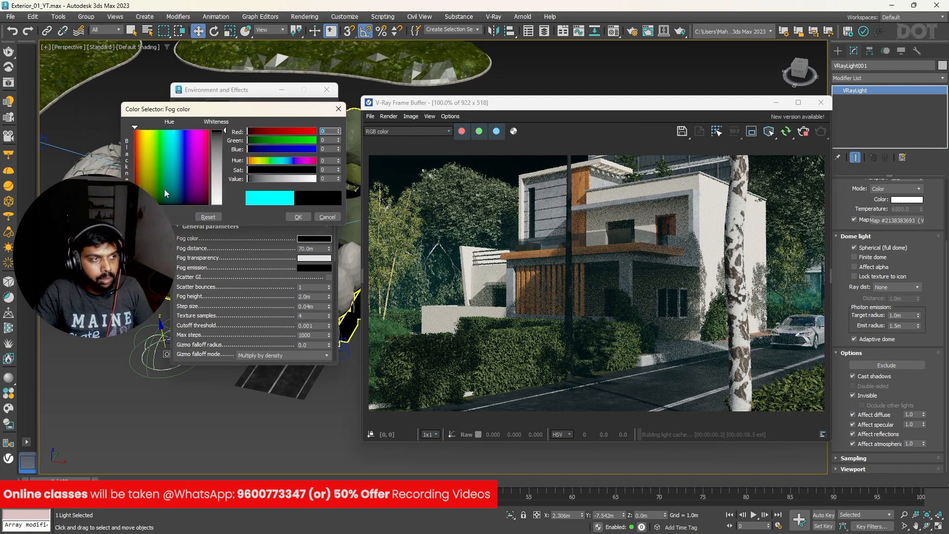
left_click_drag(223, 132, 221, 185)
left_click_drag(142, 135, 142, 137)
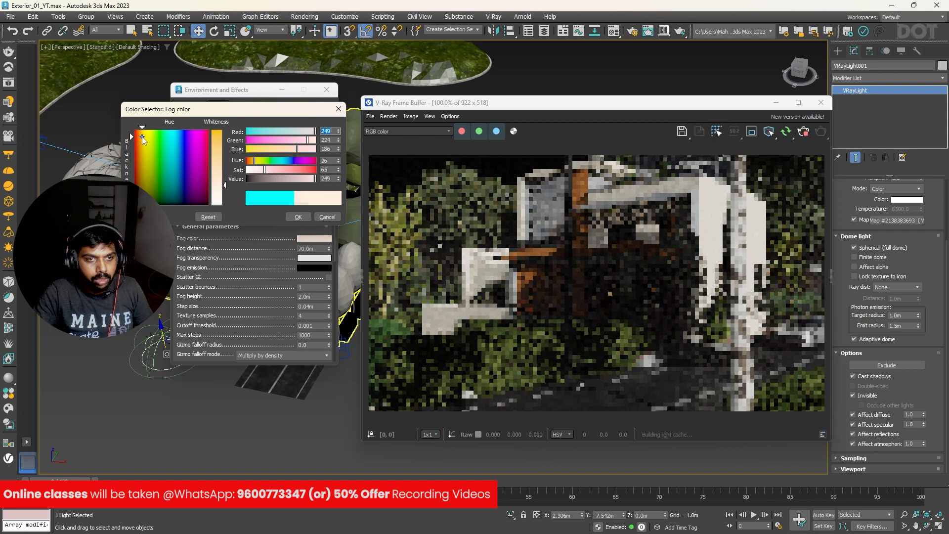
left_click_drag(224, 185, 222, 148)
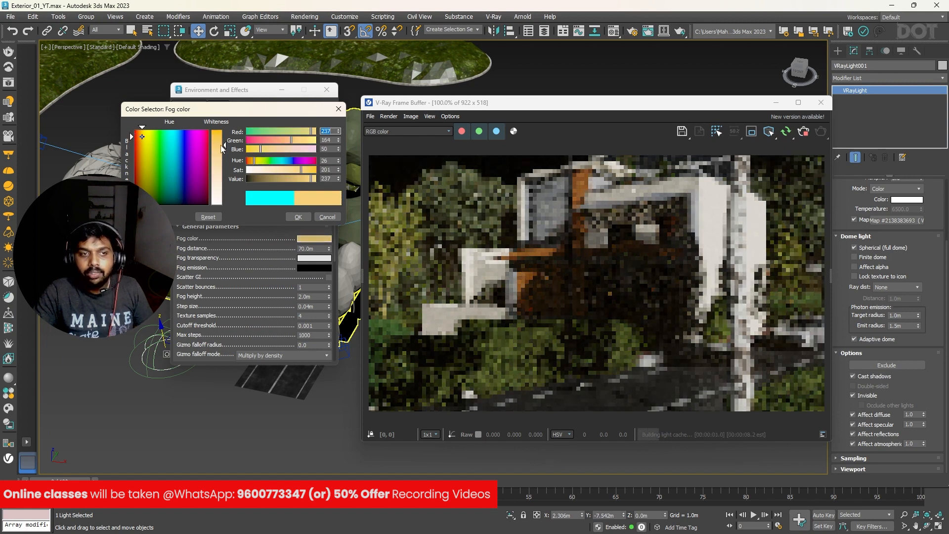
left_click(206, 215)
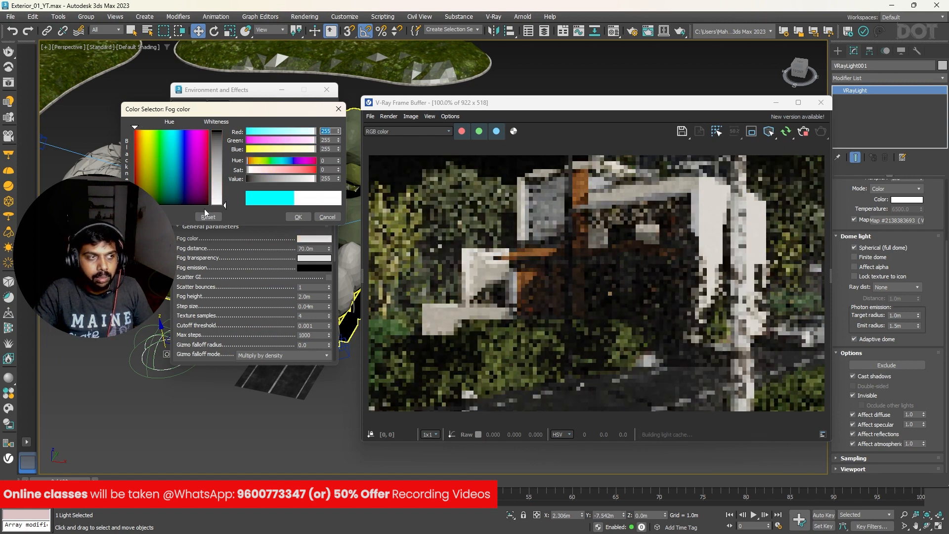
left_click(298, 217)
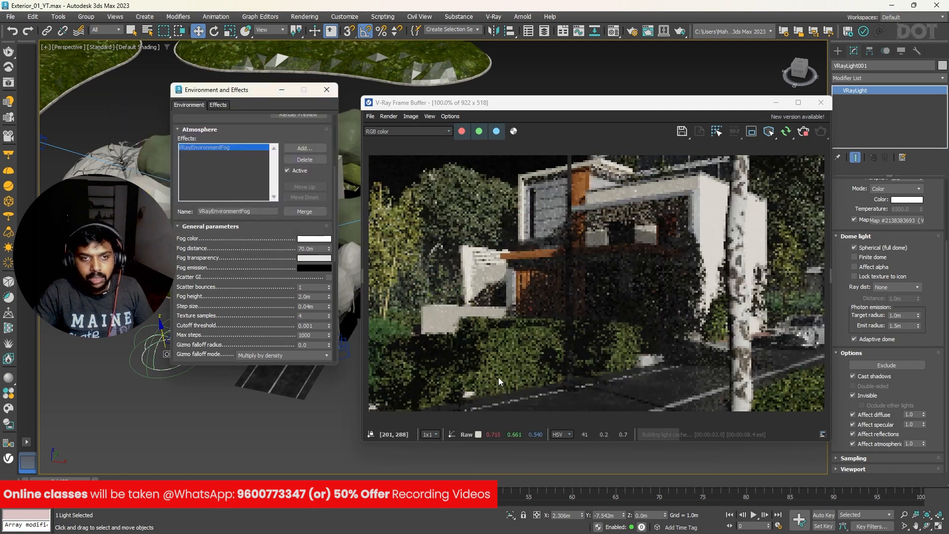
left_click(327, 90)
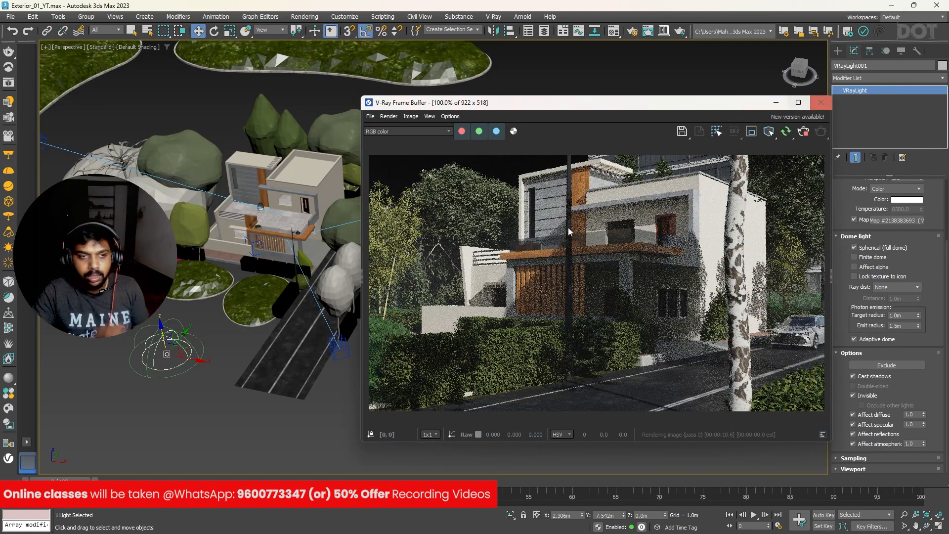
- Close the frame buffer and combine the parts of the ground-floor window beside the motorcycle into one group
left_click(821, 103)
scroll(513, 228, "up", 15)
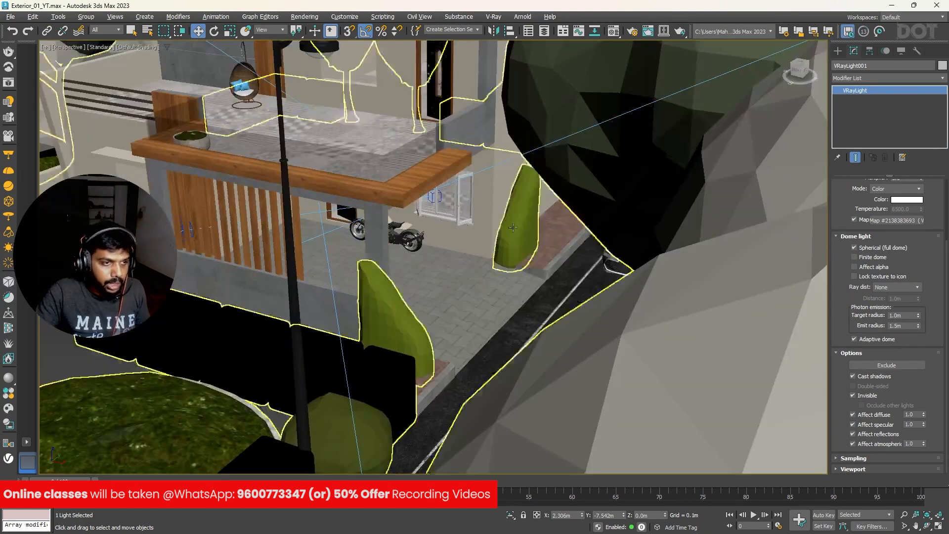
mouse_move(513, 227)
middle_mouse_down("alt")
mouse_move(470, 222)
mouse_move(403, 245)
mouse_move(414, 239)
middle_mouse_up("alt")
scroll(435, 218, "up", 6)
left_click(437, 225)
scroll(437, 225, "up", 5)
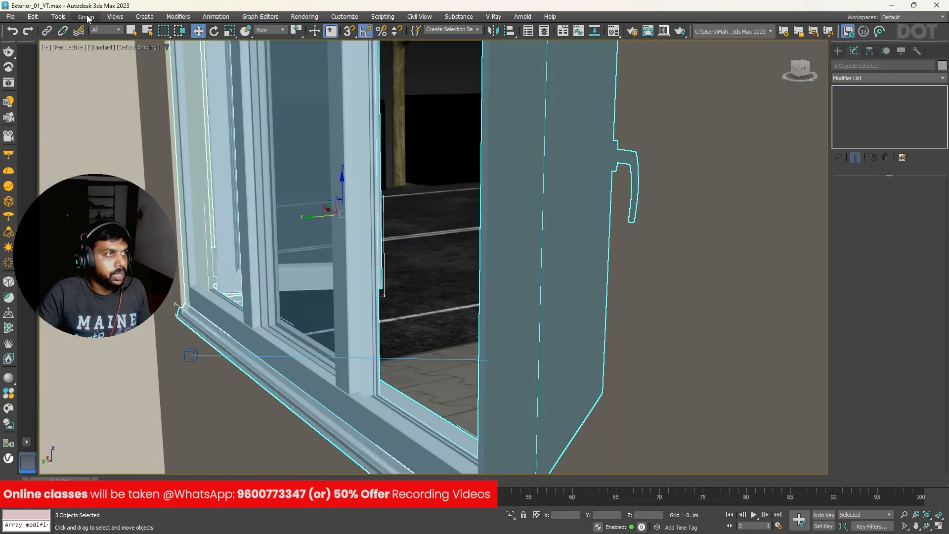
left_click(87, 18)
left_click(99, 30)
left_click(481, 286)
- Isolate the window group together with the wall shells of the upper floor and ground floor
scroll(463, 271, "down", 10)
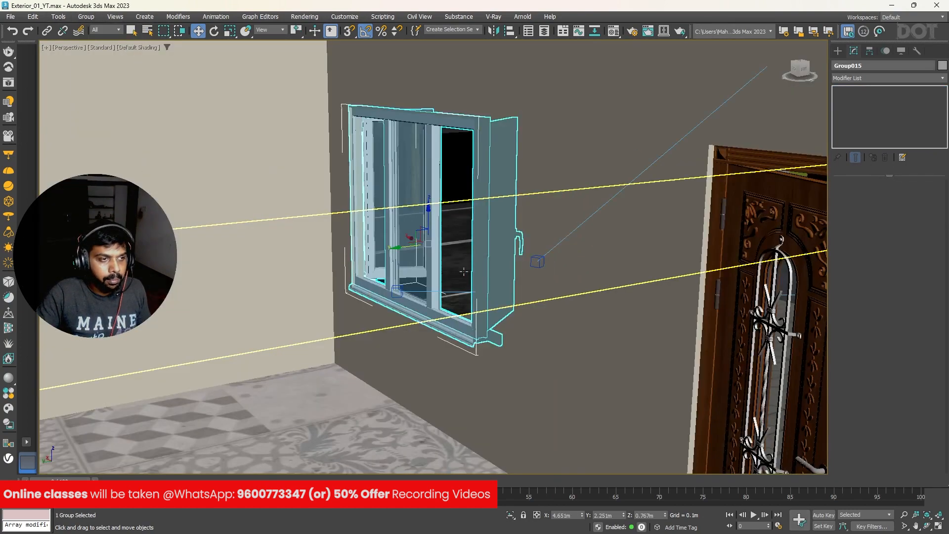
scroll(463, 272, "down", 5)
scroll(369, 236, "down", 5)
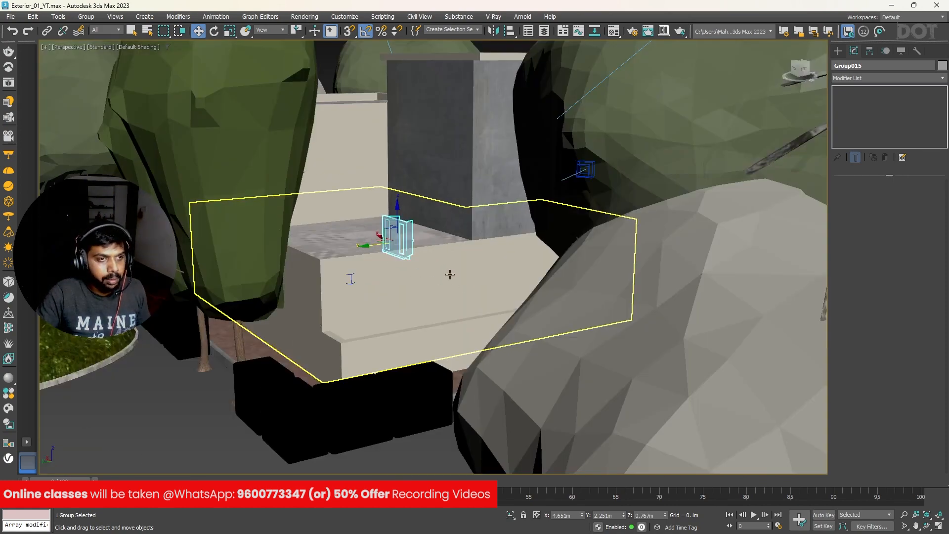
middle_click_drag(450, 274, 348, 299, "alt")
left_click(347, 185, "ctrl")
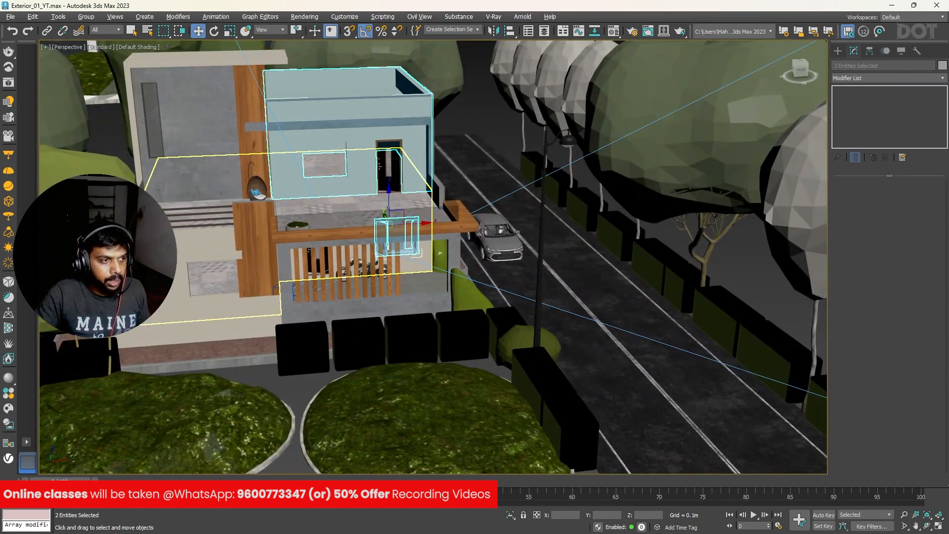
left_click(425, 260, "ctrl")
key("alt+q")
middle_click_drag(553, 193, 523, 253, "alt")
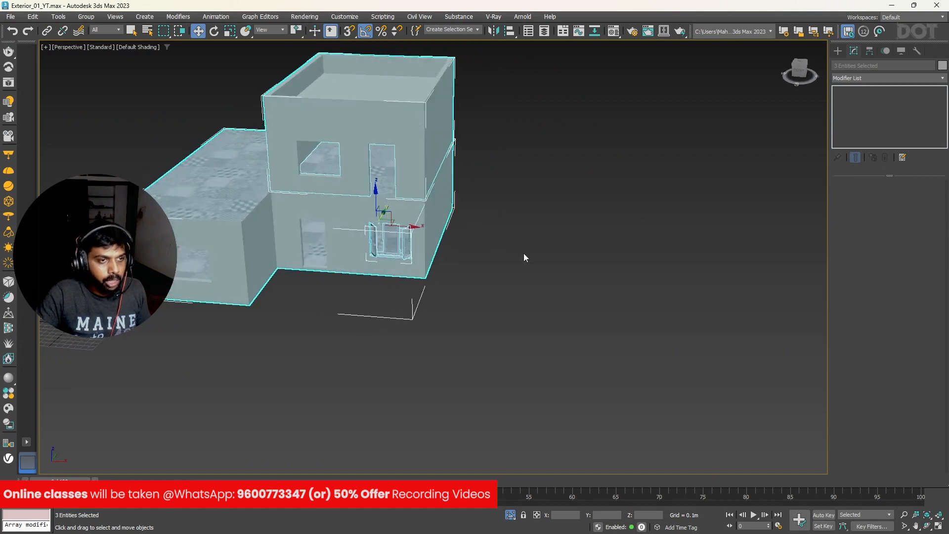
key("alt+q")
- Copy the window group from the ground floor into the upper-floor window opening in a wireframe front view
left_click(390, 241)
key("f")
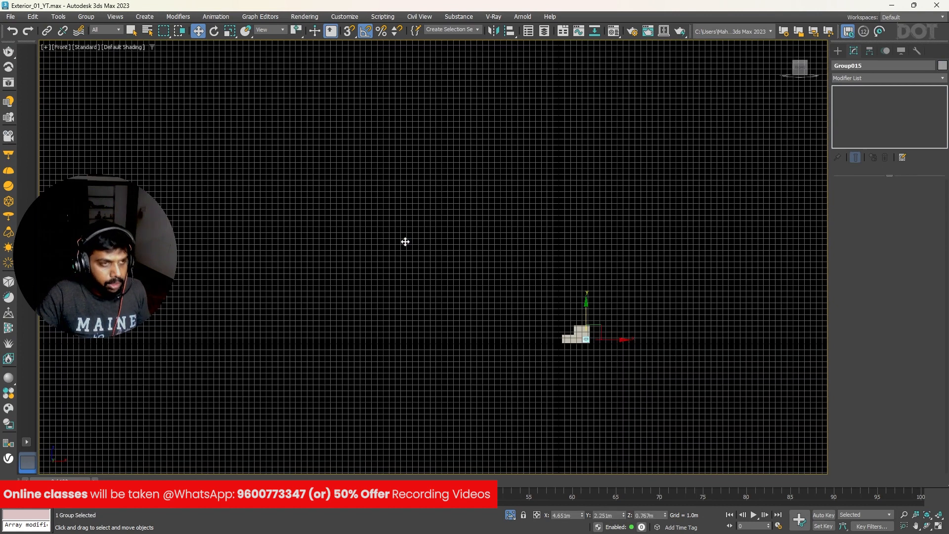
key("z")
scroll(546, 342, "down", 10)
scroll(546, 342, "up", 4)
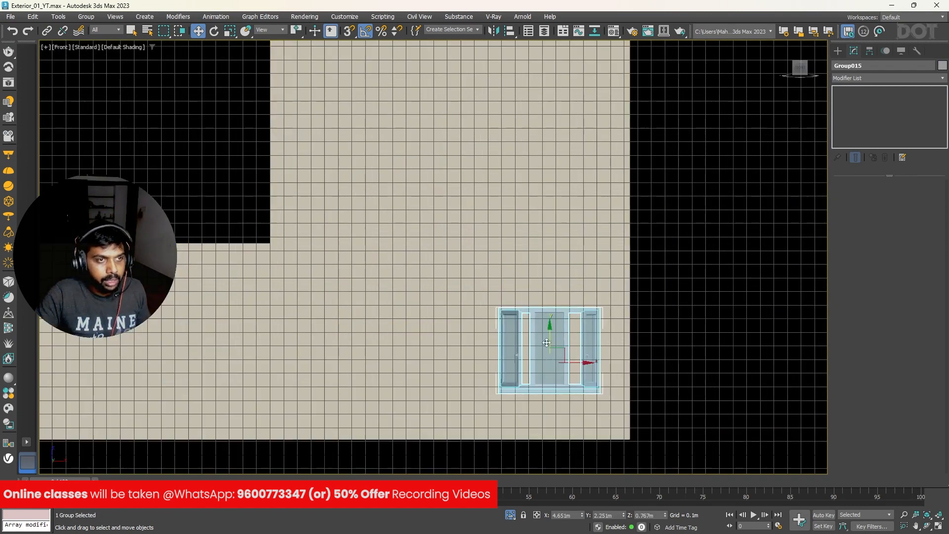
key("F3")
mouse_move(558, 342)
left_mouse_down("shift")
mouse_move(415, 159)
mouse_move(422, 173)
mouse_move(383, 168)
left_mouse_up("shift")
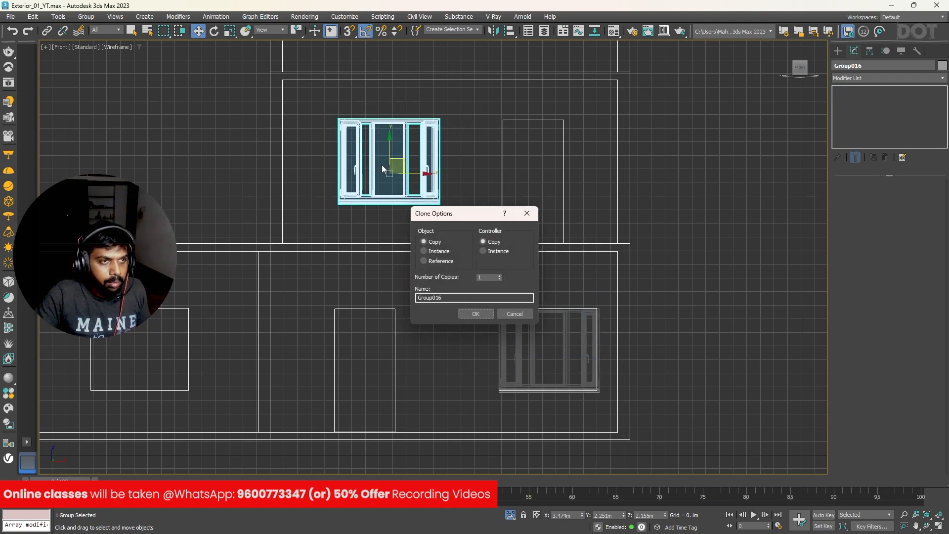
left_click(476, 313)
- Align the copied window with the upper-floor opening and check how it fits in the wall
key("z")
left_click_drag(447, 204, 447, 214)
key("t")
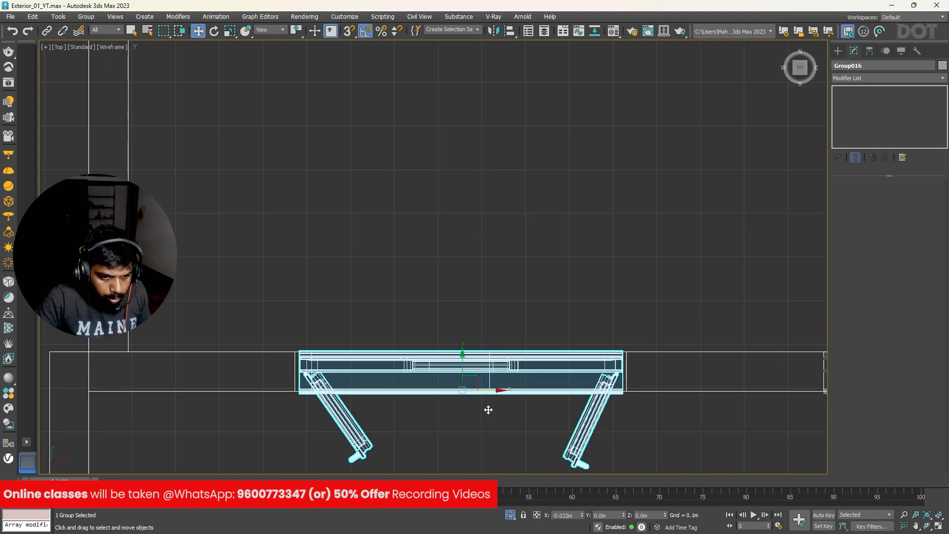
key("p")
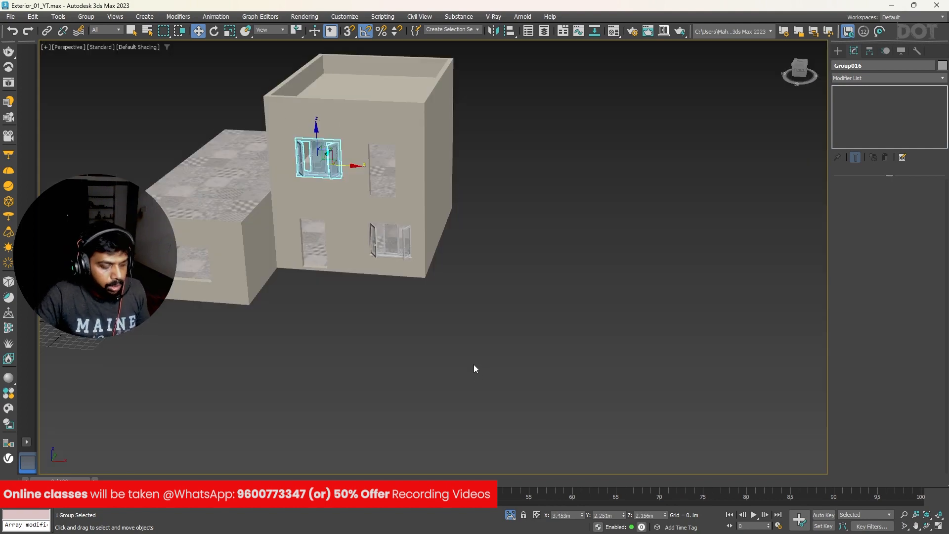
key("z")
mouse_move(474, 364)
middle_mouse_down("alt")
mouse_move(446, 202)
mouse_move(531, 155)
mouse_move(597, 185)
mouse_move(540, 194)
middle_mouse_up("alt")
scroll(423, 315, "up", 5)
scroll(423, 316, "down", 4)
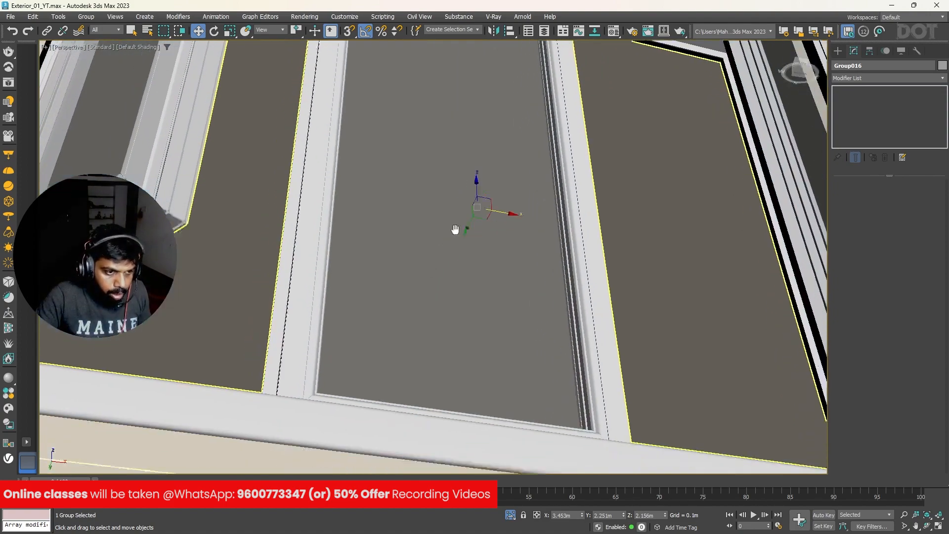
middle_click_drag(455, 226, 548, 258, "alt")
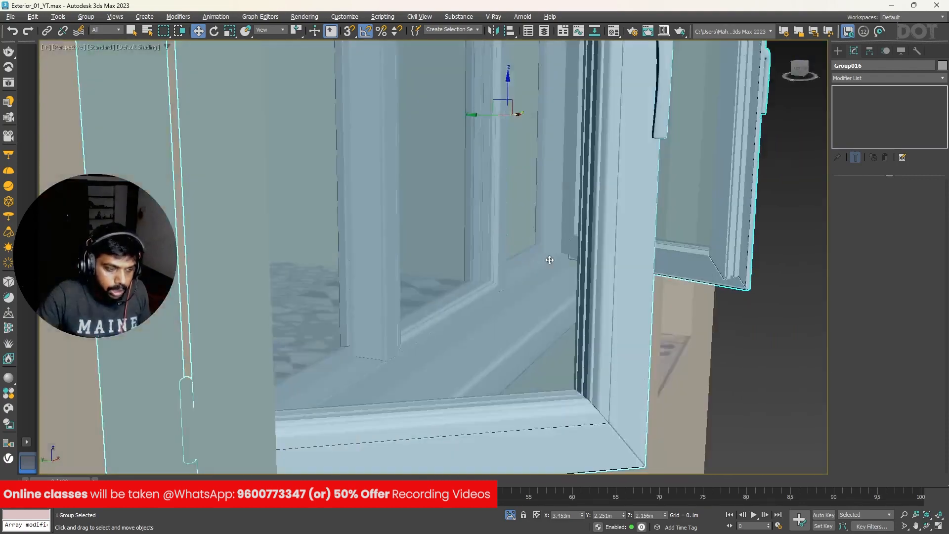
- Copy the upper-floor window to the front wall of the projecting room and align it with the wall in plan
key("t")
scroll(546, 258, "down", 6)
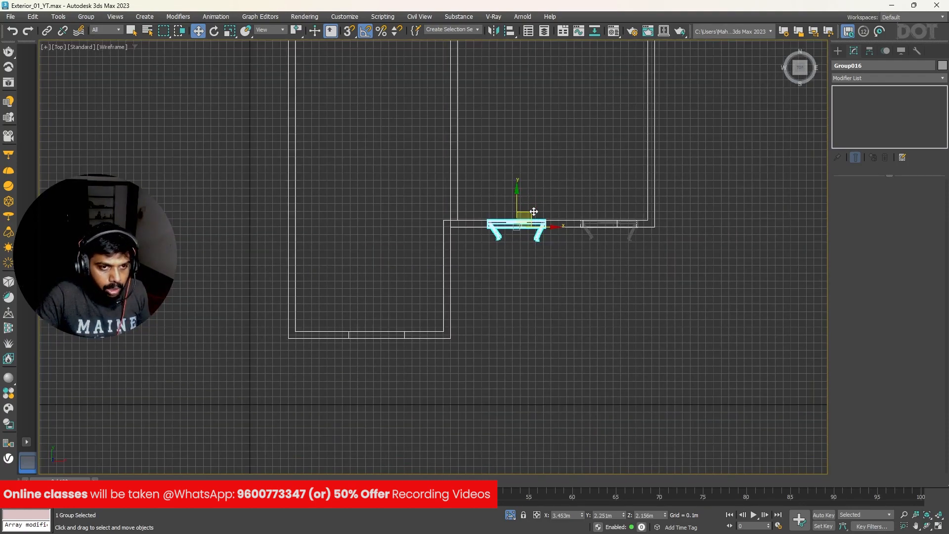
mouse_move(524, 219)
left_mouse_down("shift")
mouse_move(363, 277)
mouse_move(371, 345)
left_mouse_up("shift")
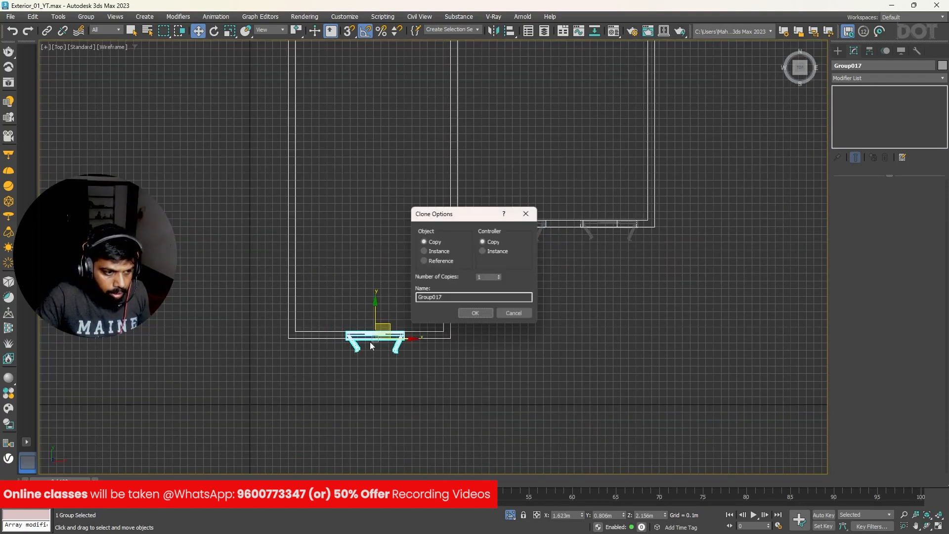
left_click(475, 313)
scroll(371, 339, "up", 6)
left_click_drag(458, 330, 476, 331)
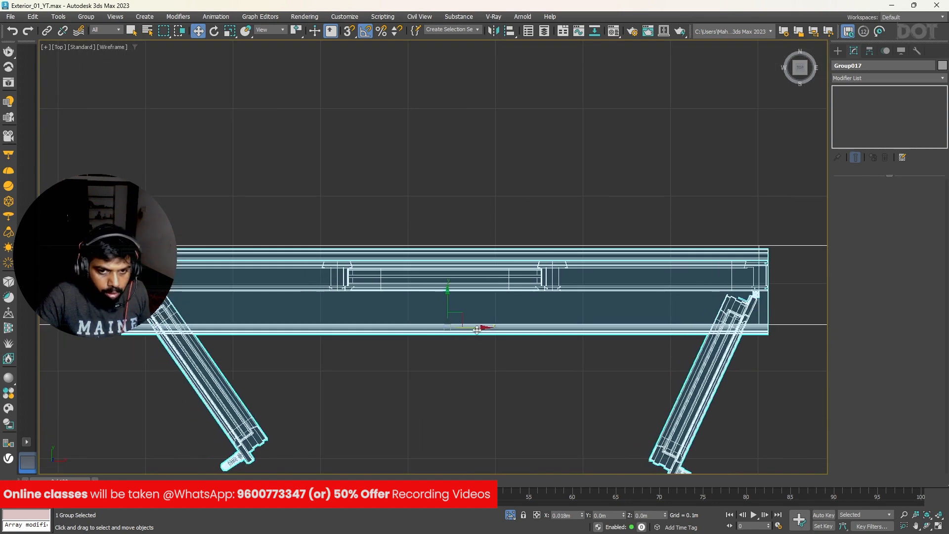
left_click_drag(448, 295, 450, 291)
- Lower the new window copy into the projecting room's ground-floor opening in the front view
key("f")
scroll(451, 288, "down", 5)
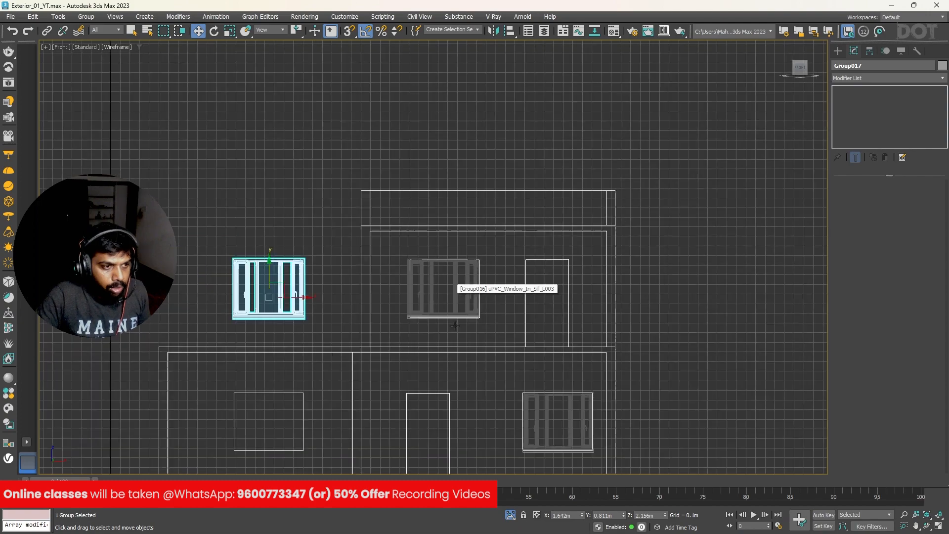
key("z")
scroll(499, 186, "down", 5)
scroll(500, 186, "down", 4)
left_click_drag(496, 159, 499, 260)
- Show the whole scene again and inspect the placed windows on the house facade
key("alt+q")
key("p")
scroll(425, 289, "down", 8)
middle_click_drag(439, 292, 244, 267, "alt")
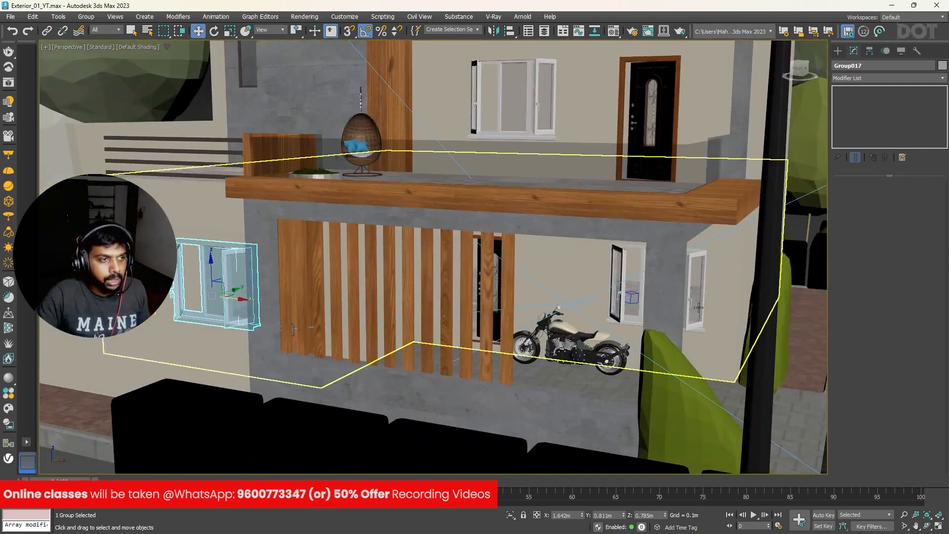
scroll(307, 269, "down", 5)
middle_click_drag(307, 269, 506, 273, "alt")
middle_click_drag(405, 312, 470, 296, "alt")
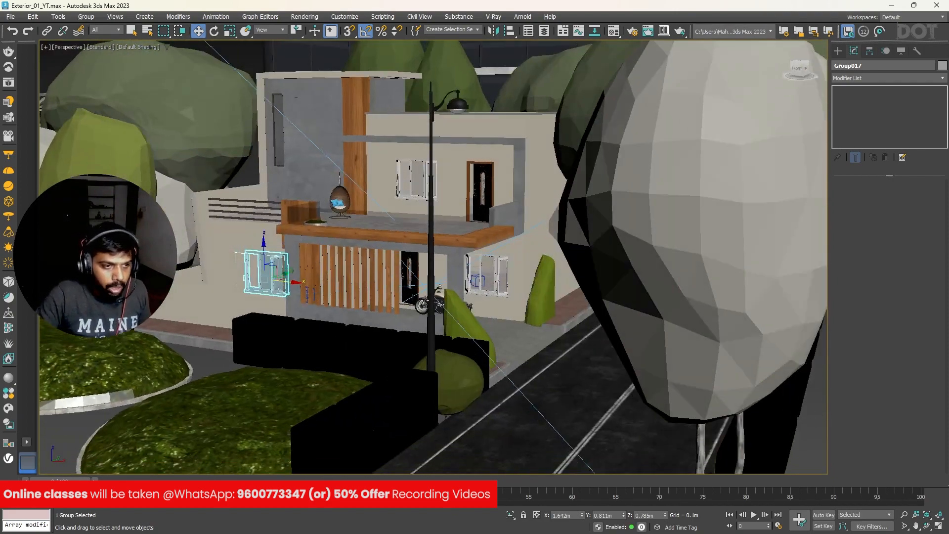
scroll(419, 266, "up", 5)
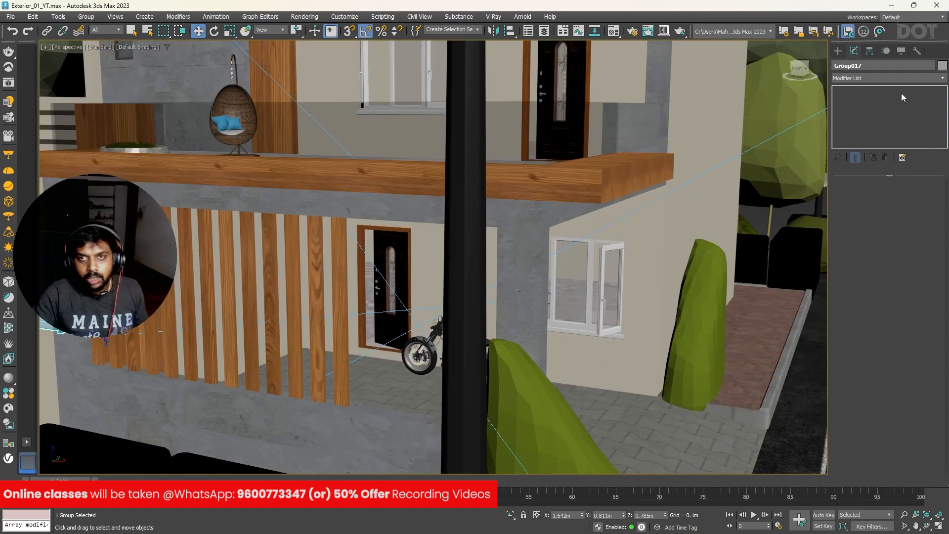
- Create a plane VRayLight about 1.57 m by 1.41 m in the room behind the motorcycle, in the top view
left_click(837, 51)
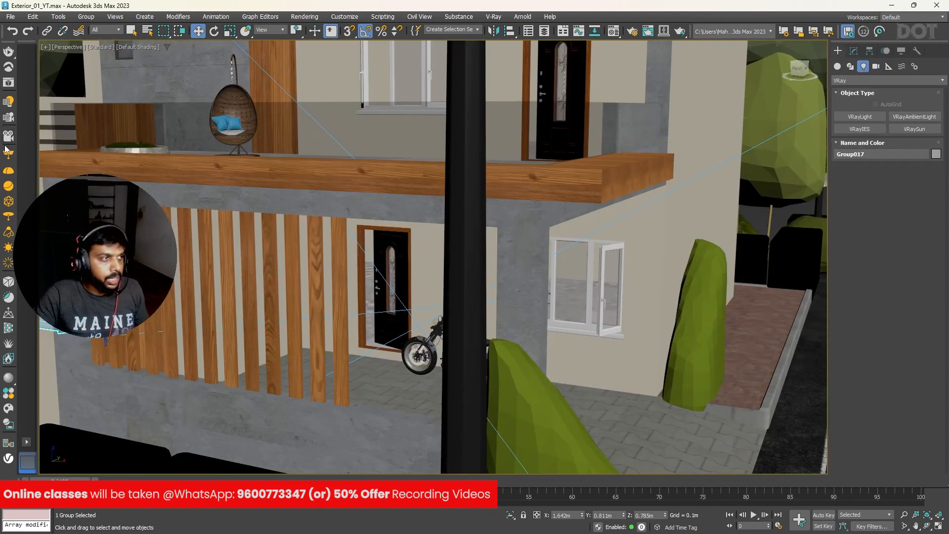
left_click(858, 117)
key("t")
scroll(419, 143, "down", 15)
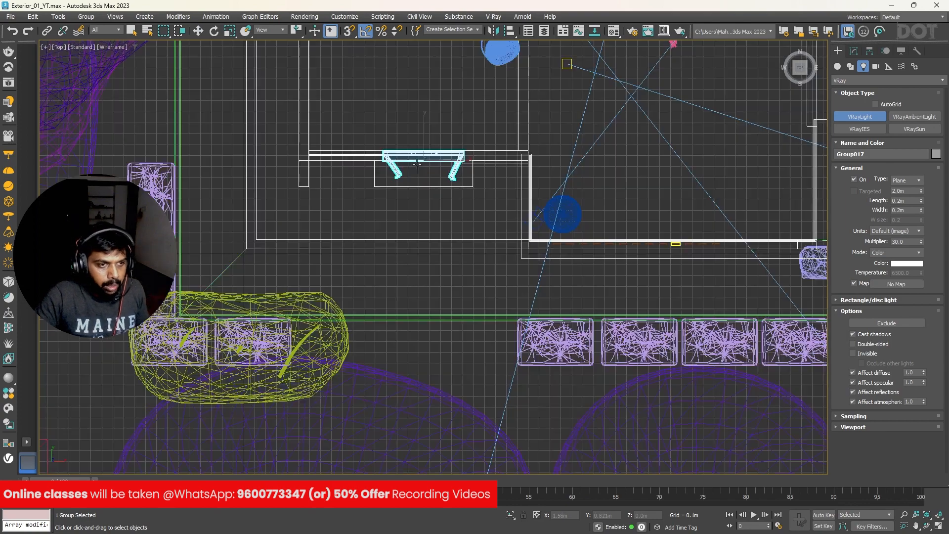
scroll(460, 133, "up", 4)
middle_click_drag(460, 133, 319, 304)
left_click_drag(367, 91, 488, 200)
- Place an instance of the plane light in the projecting front room and resize the lights to 1.353 m by 1.06 m
key("w")
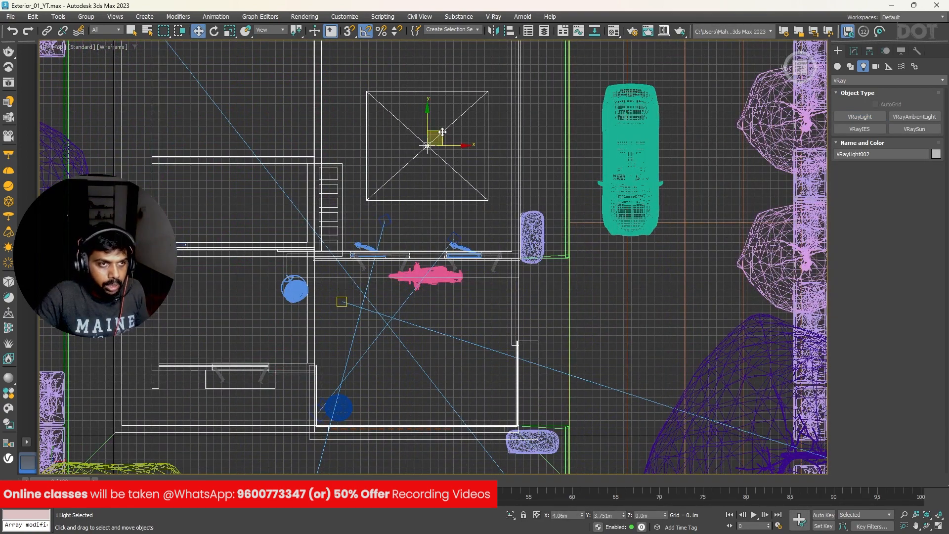
mouse_move(443, 132)
left_mouse_down("shift")
mouse_move(245, 318)
mouse_move(255, 294)
left_mouse_up("shift")
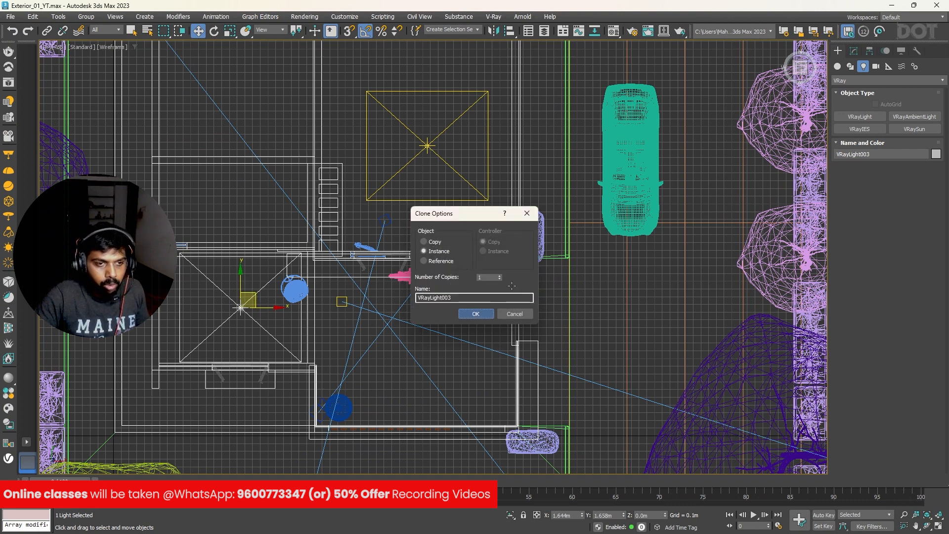
left_click(476, 314)
left_click(854, 50)
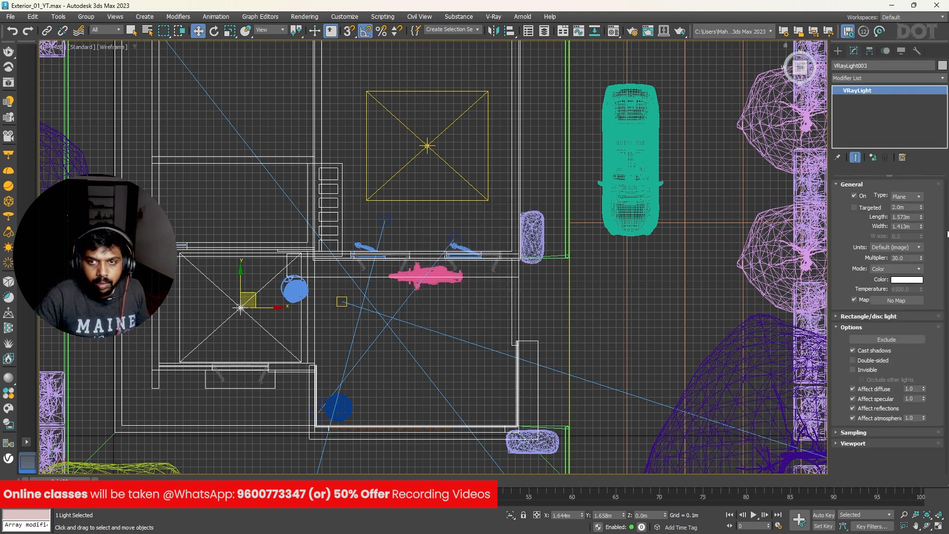
left_click_drag(920, 217, 920, 236)
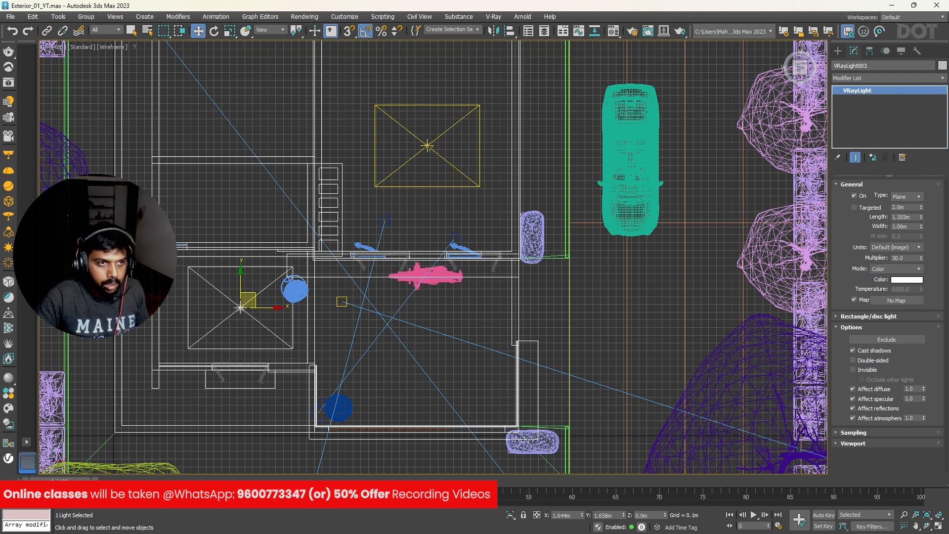
- Raise both interior plane lights together to about 1.388 m, near the ground-floor ceiling, in the front view
left_click(427, 146, "ctrl")
key("f")
key("z")
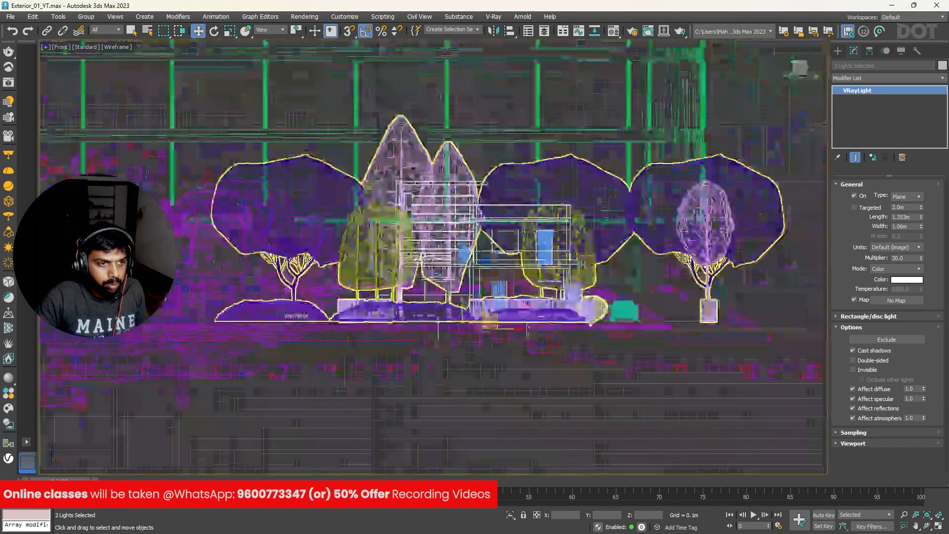
scroll(456, 273, "up", 3)
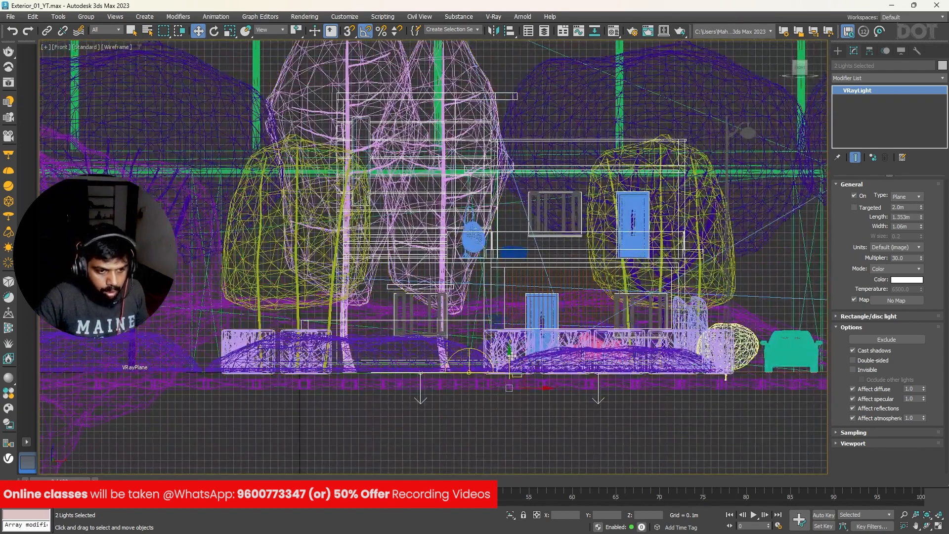
middle_click_drag(548, 237, 461, 283)
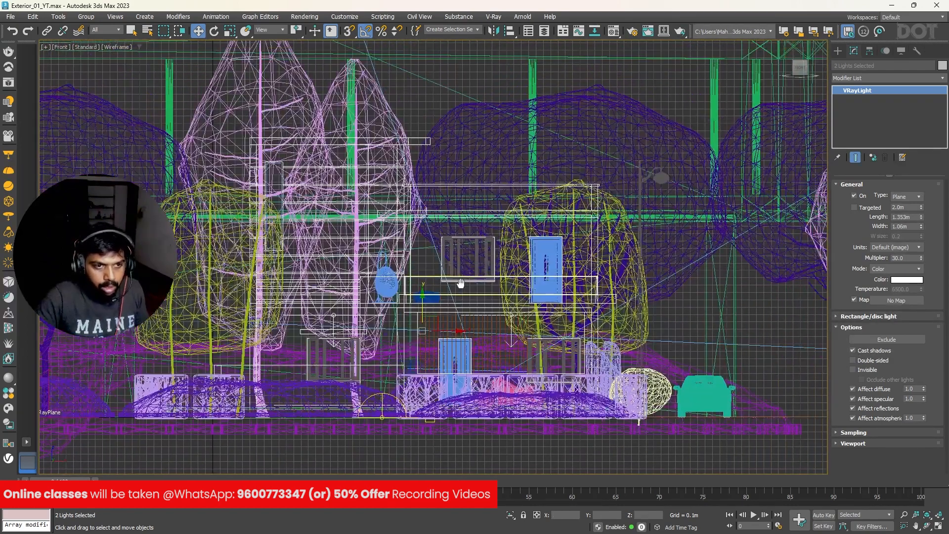
- Restrict selection to lights and place an instance of the main room's plane light on the upper floor at about 2.742 m height
left_click(108, 29)
left_click(117, 63)
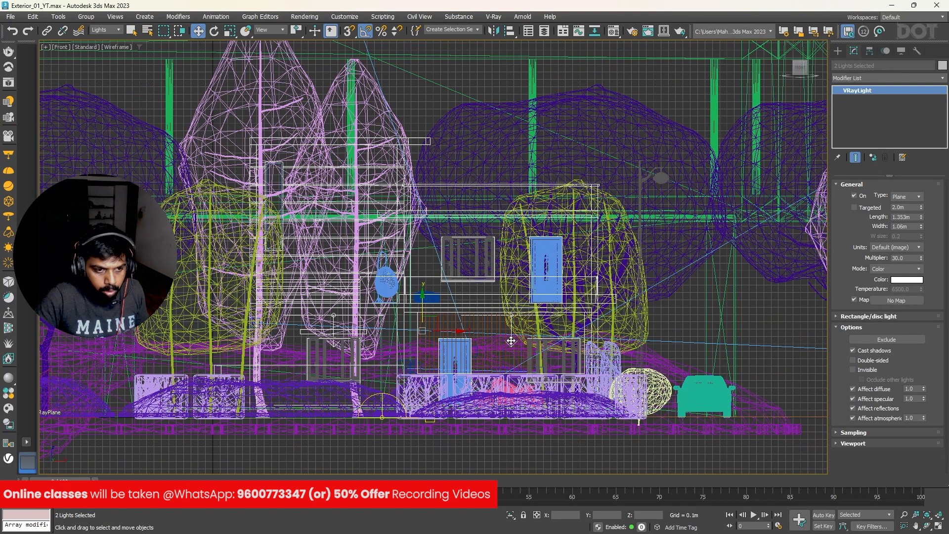
left_click(511, 340)
left_click_drag(511, 285, 511, 188, "shift")
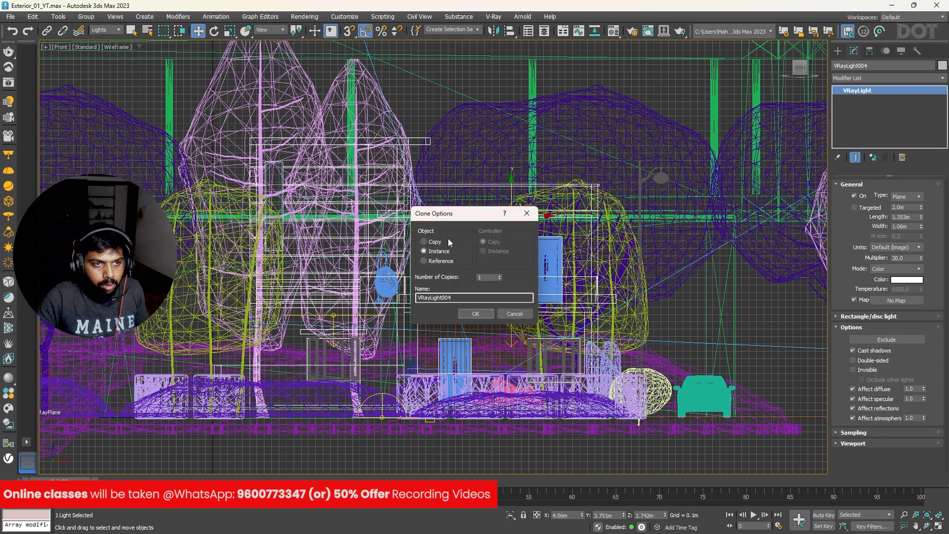
left_click(476, 314)
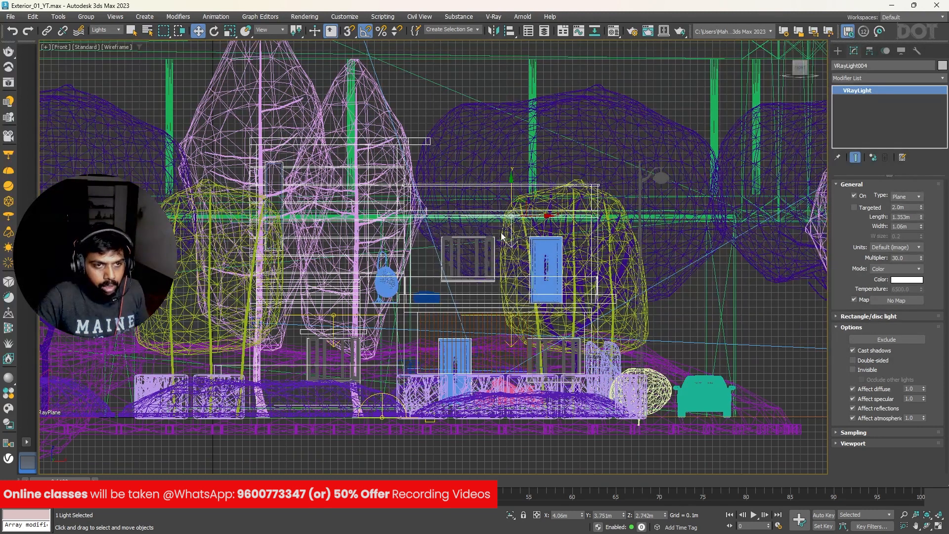
- Copy the ground-floor plane light behind the motorcycle into the open porch in front of it, in the top view
left_click(511, 341)
key("t")
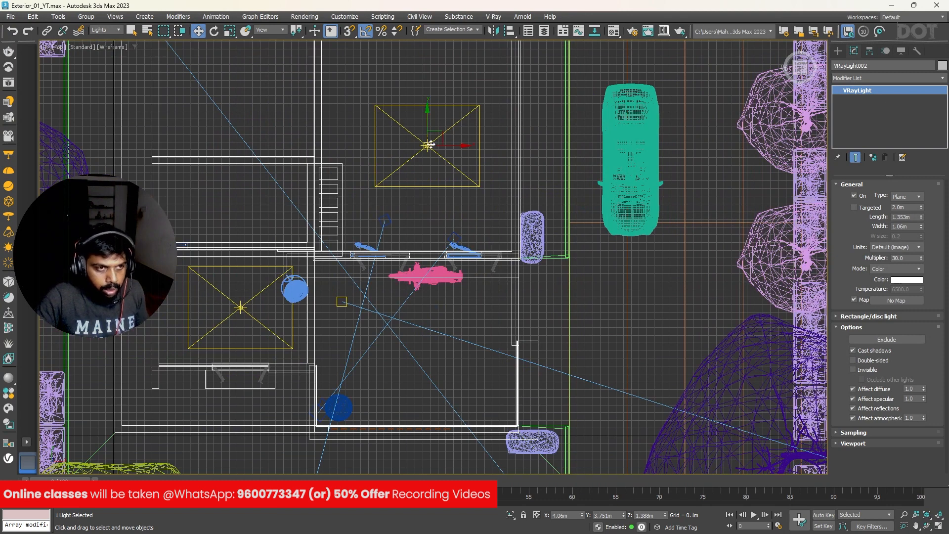
mouse_move(430, 145)
left_mouse_down("shift")
mouse_move(435, 358)
mouse_move(440, 299)
mouse_move(424, 324)
left_mouse_up("shift")
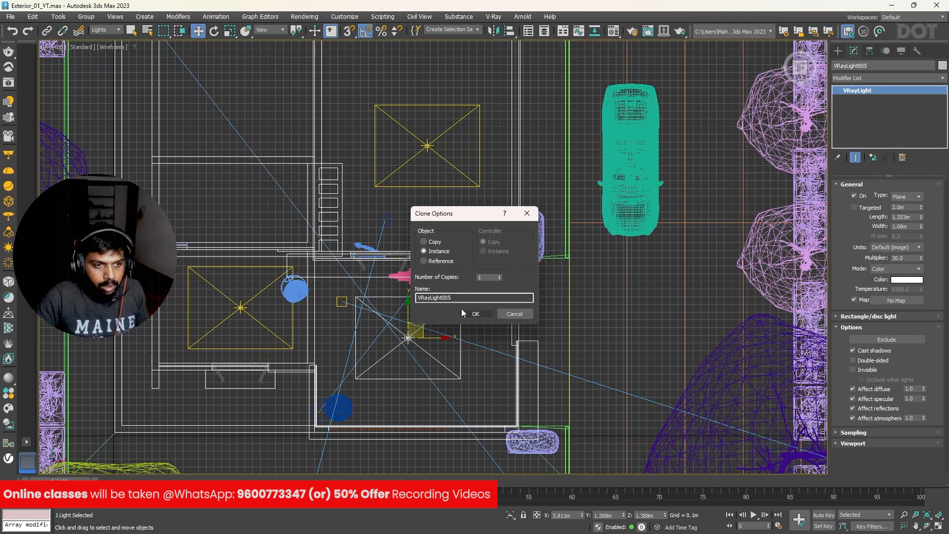
left_click(473, 313)
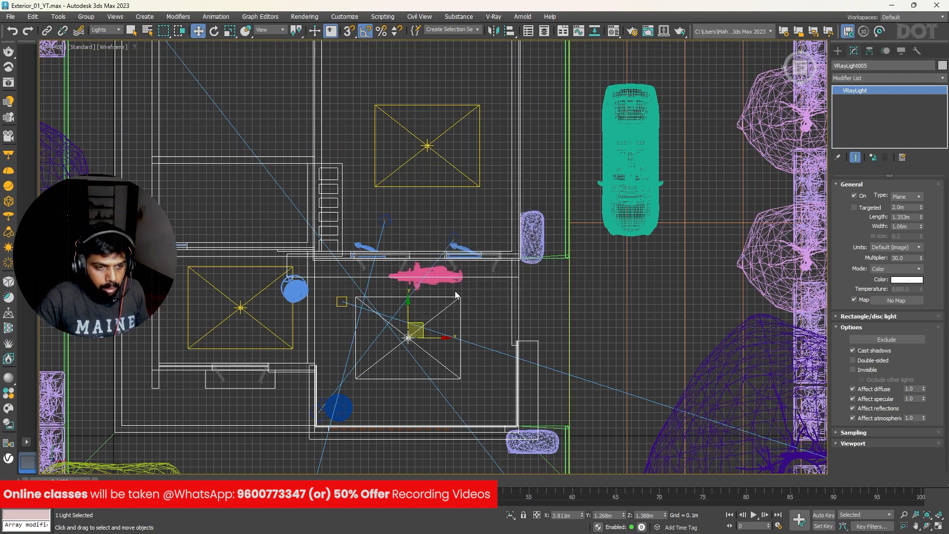
- Make the porch light and the instanced interior plane lights invisible, working from a perspective view of the porch
key("p")
key("z")
middle_click_drag(455, 291, 494, 270, "alt")
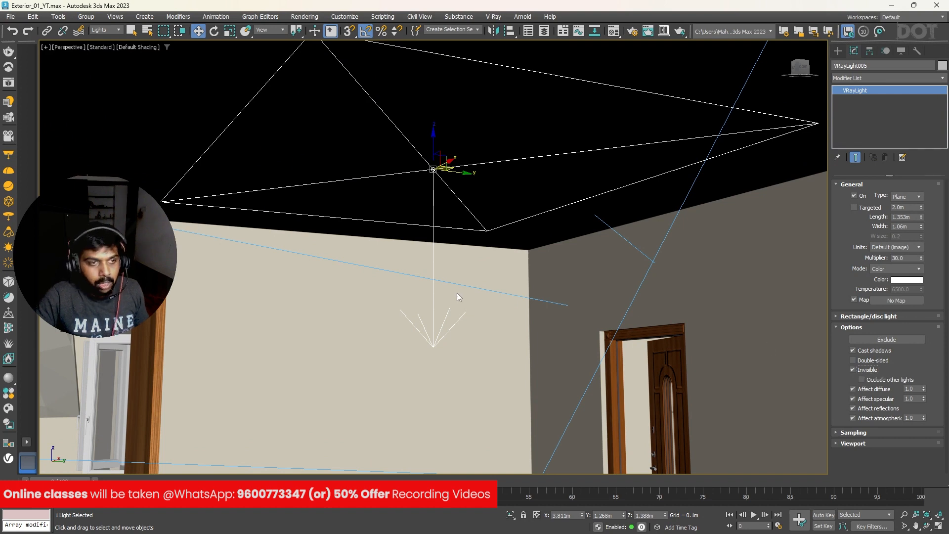
scroll(445, 274, "down", 5)
middle_click_drag(401, 296, 439, 281, "alt")
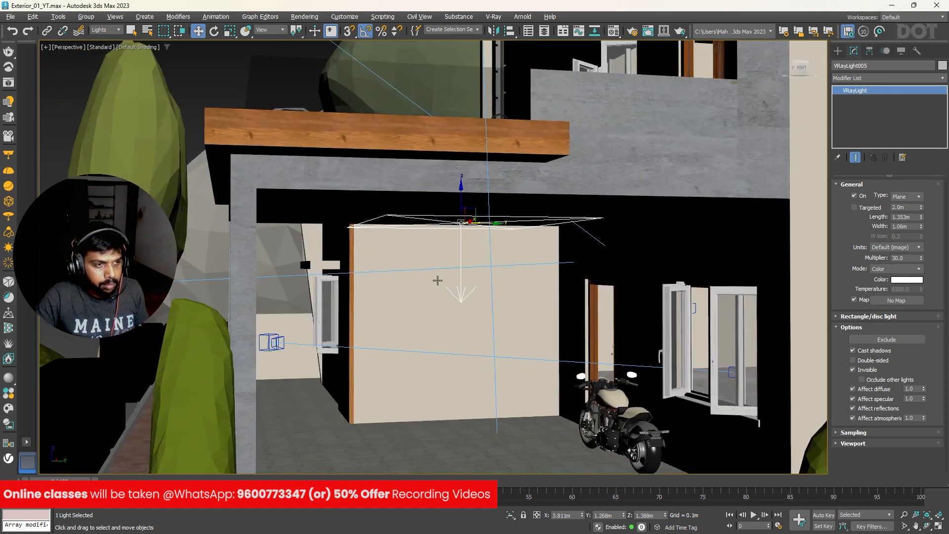
left_click(439, 249)
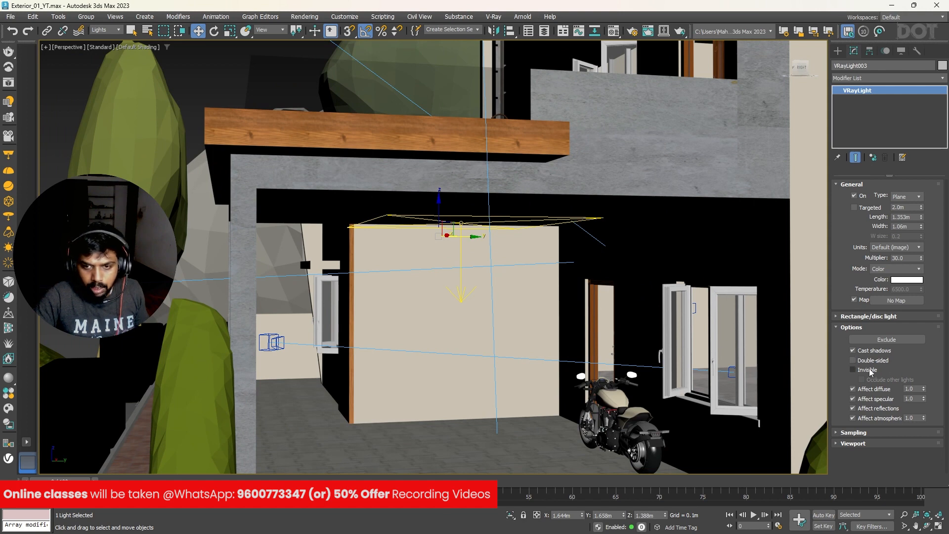
left_click(869, 370)
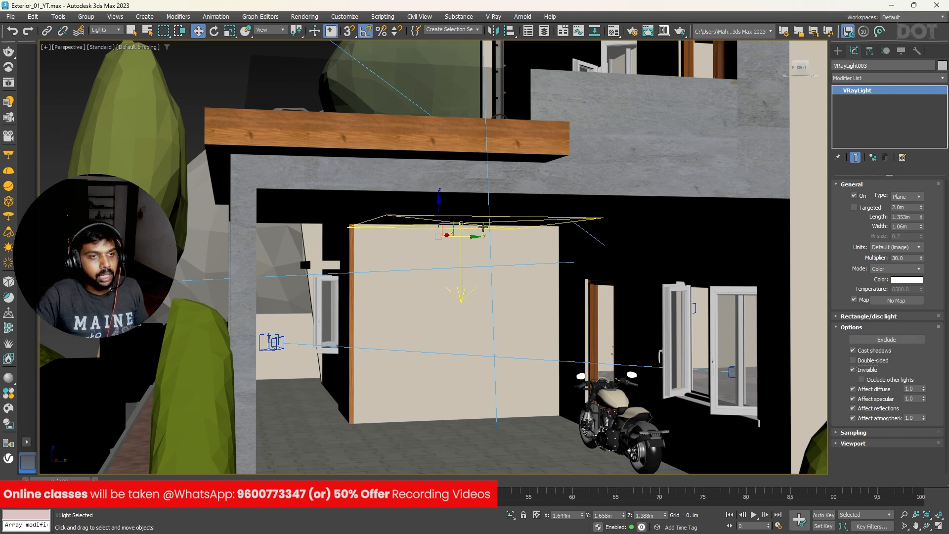
- Save the scene and start a render with the frame buffer's LightMix controls shown
key("ctrl+s")
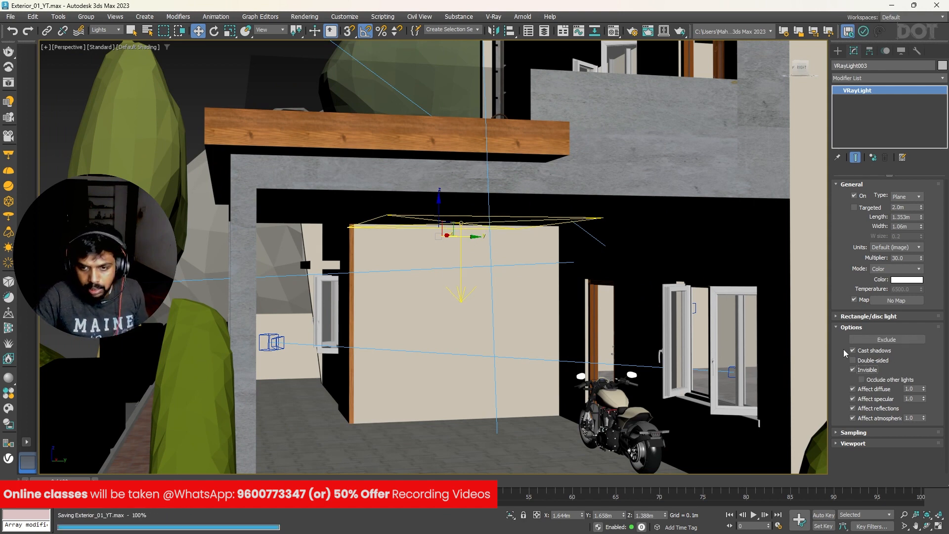
key("shift+q")
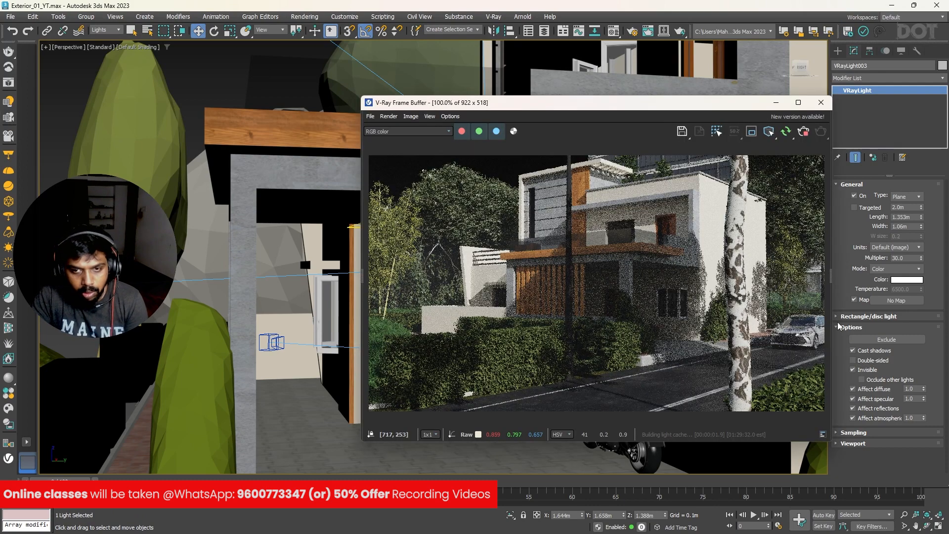
left_click(830, 275)
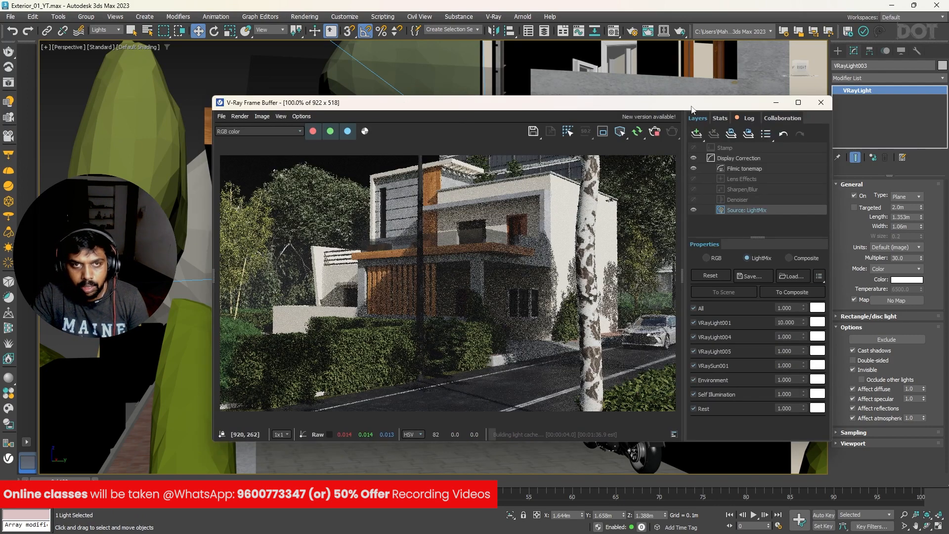
left_click_drag(692, 108, 645, 102)
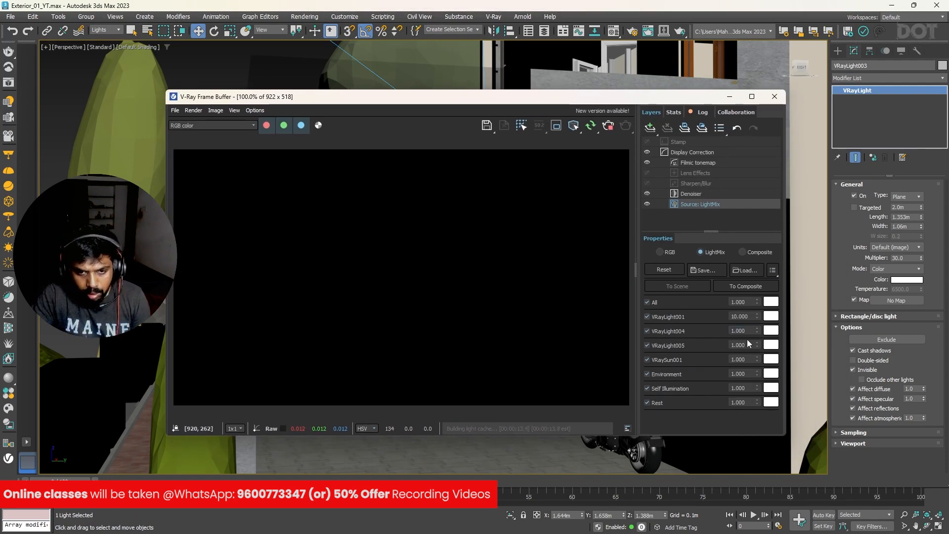
- Set the LightMix intensities of VRayLight005 and VRayLight004 to 5
double_click(744, 345)
type("5")
key("Return")
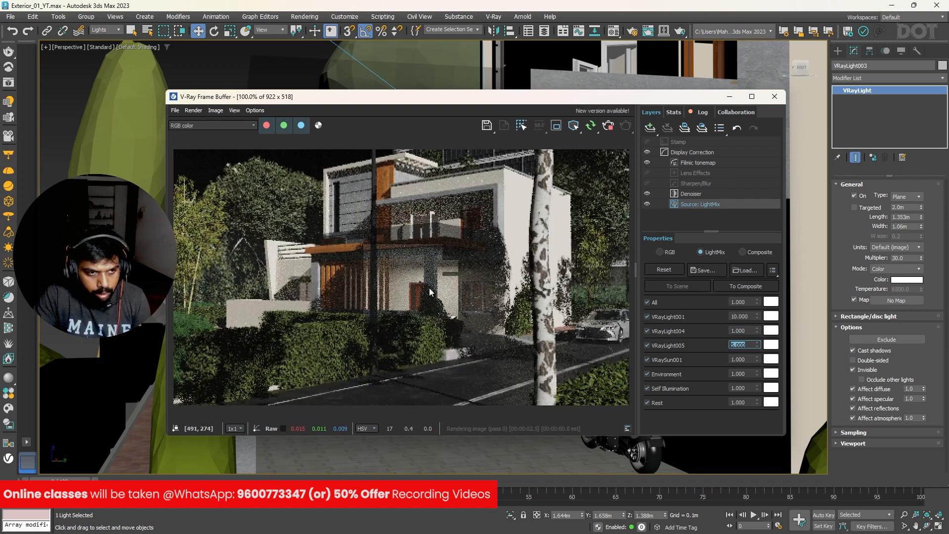
double_click(731, 331)
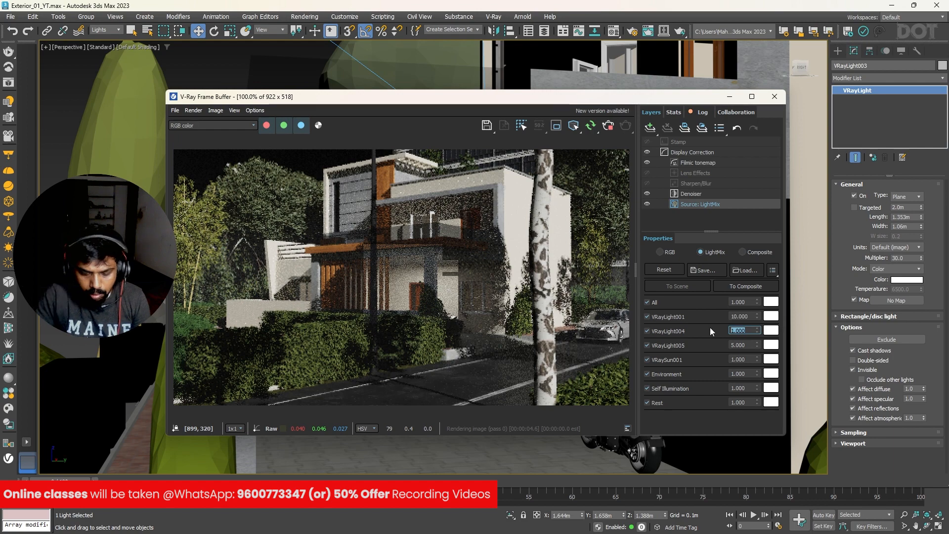
type("5")
key("Return")
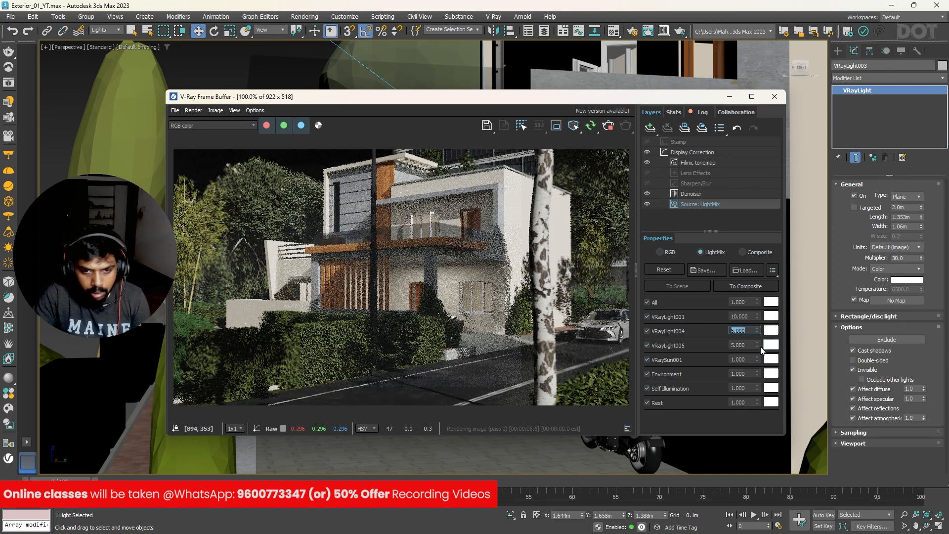
- Tint VRayLight004 a warm light orange in LightMix with a color temperature of about 4032 K
left_click(772, 334)
left_click(701, 450)
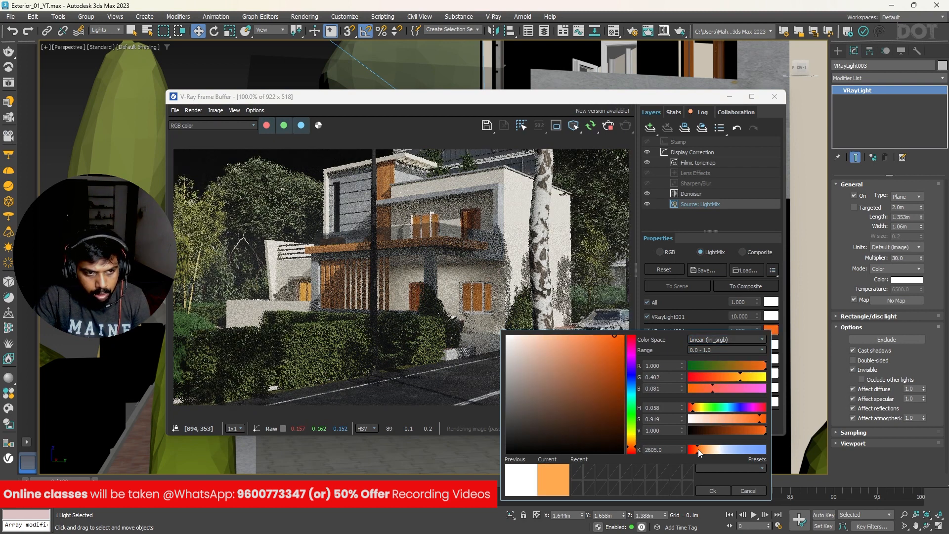
left_click_drag(699, 450, 704, 450)
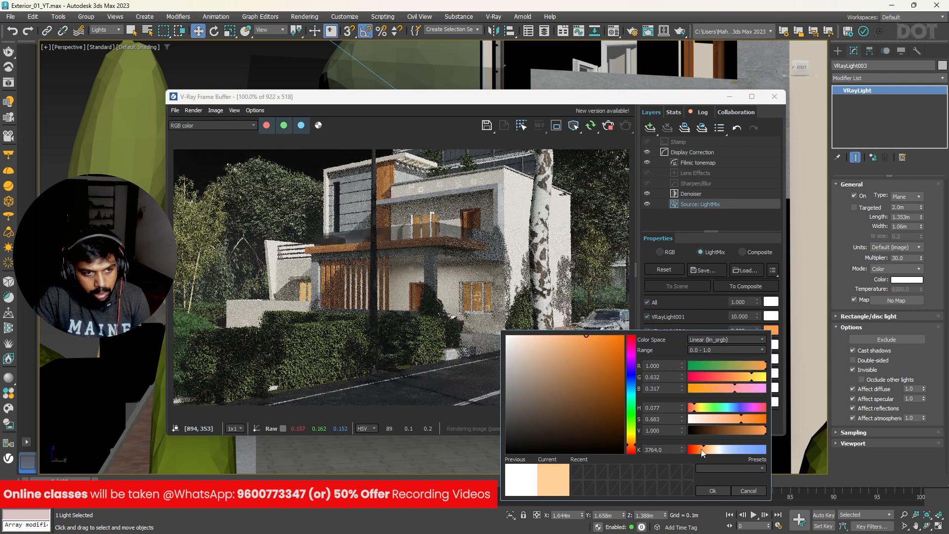
left_click(703, 450)
left_click(706, 449)
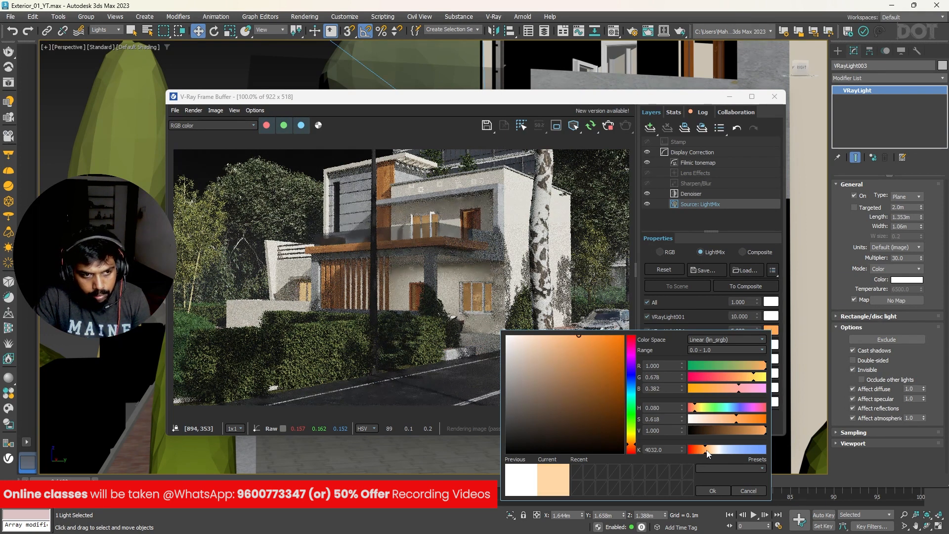
left_click(712, 490)
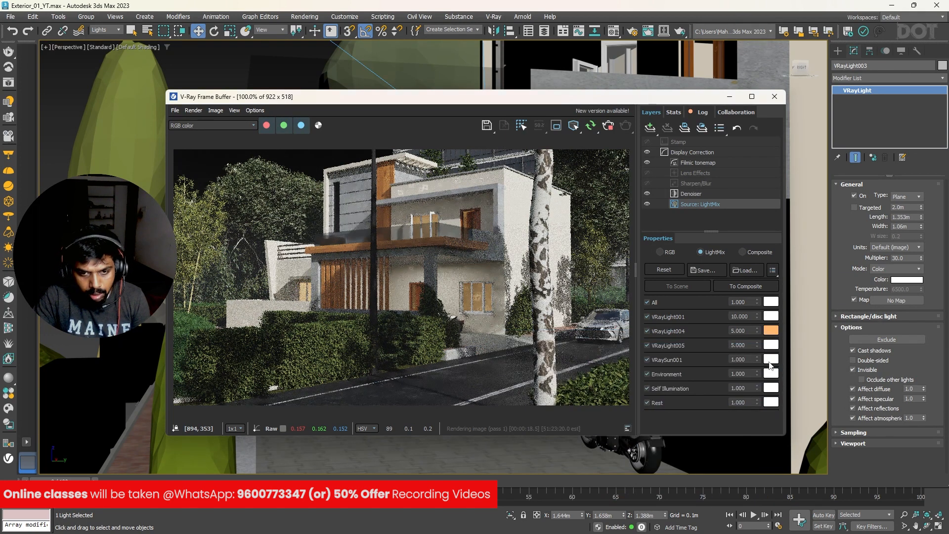
- Tint VRayLight005 a deeper orange in LightMix with a color temperature of about 2873 K
left_click(770, 344)
left_click(698, 463)
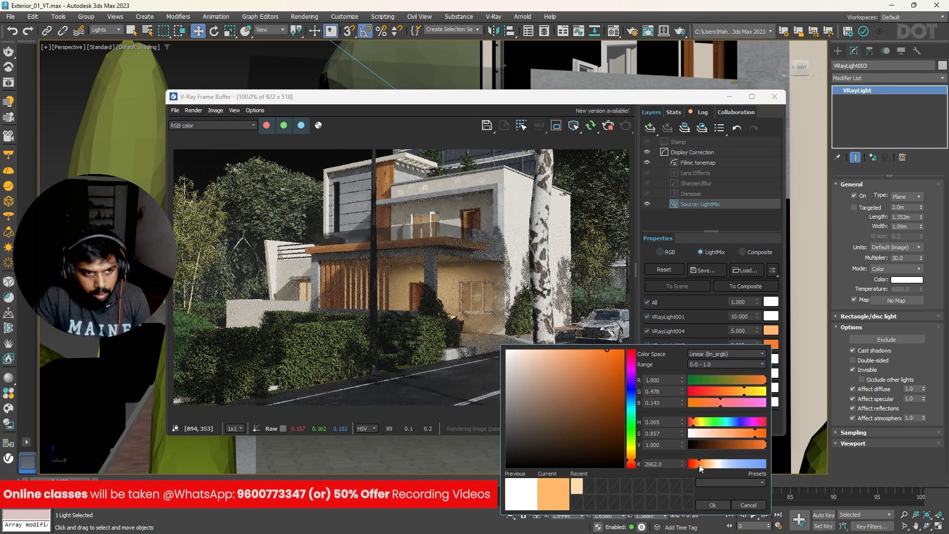
mouse_move(699, 464)
left_mouse_down()
mouse_move(729, 464)
mouse_move(698, 463)
left_mouse_up()
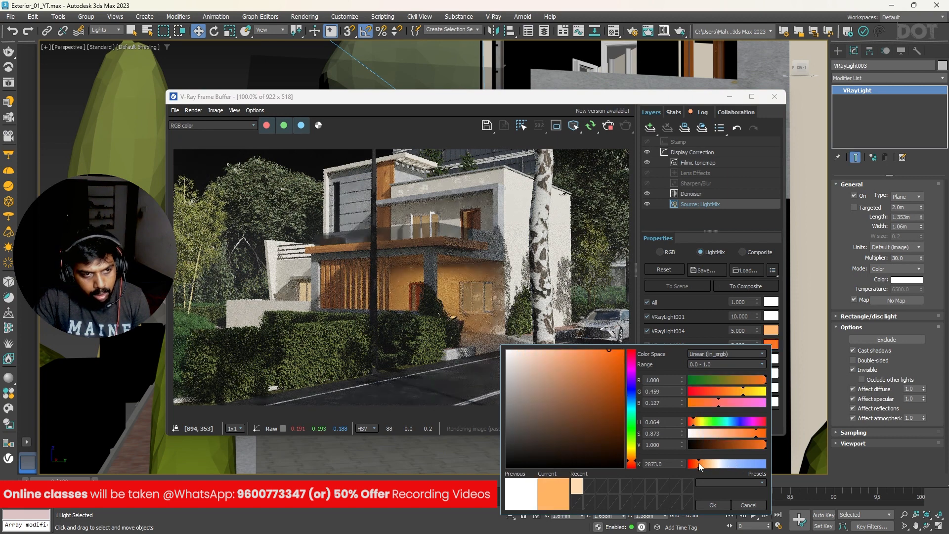
left_click(724, 506)
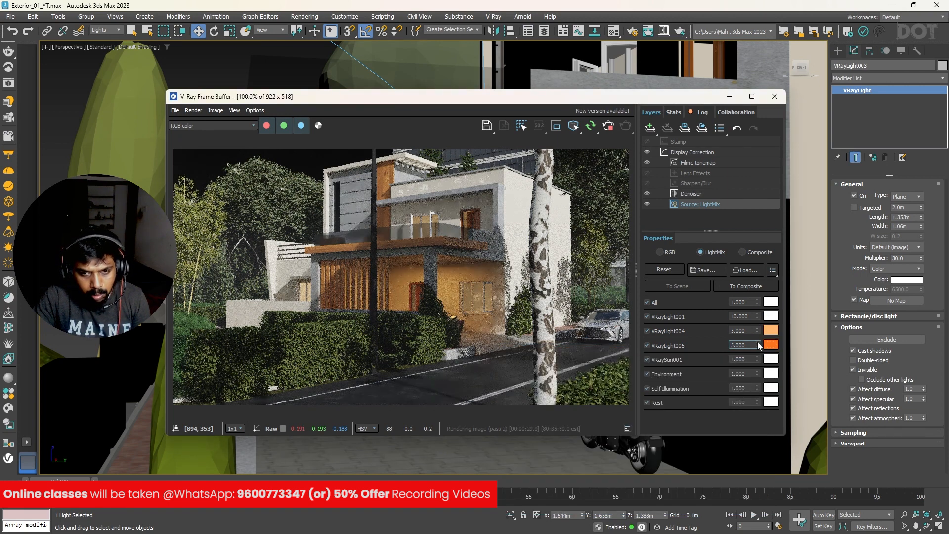
- Raise the LightMix intensity of VRayLight005 to 9 and VRayLight004 to 8.35, and close the frame buffer
left_click_drag(757, 345, 750, 299)
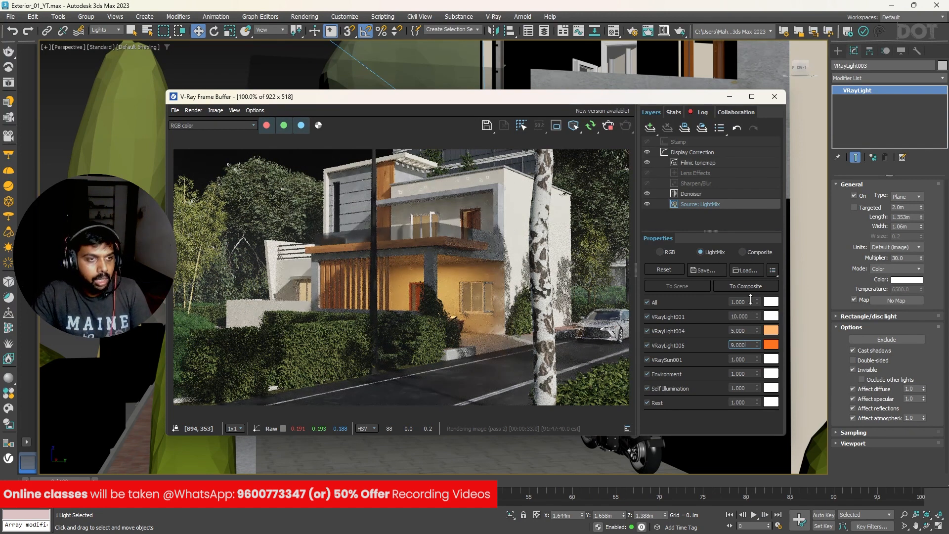
left_click_drag(757, 330, 752, 294)
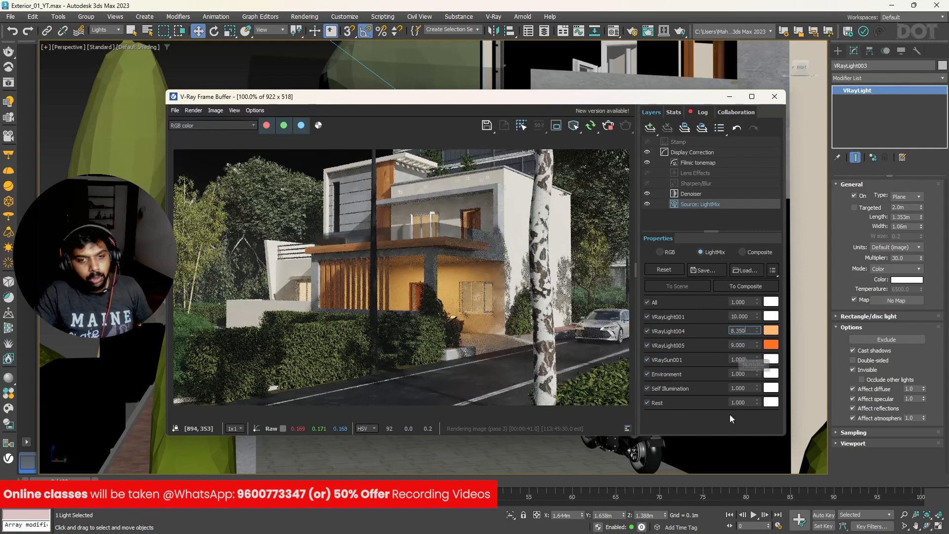
left_click(774, 97)
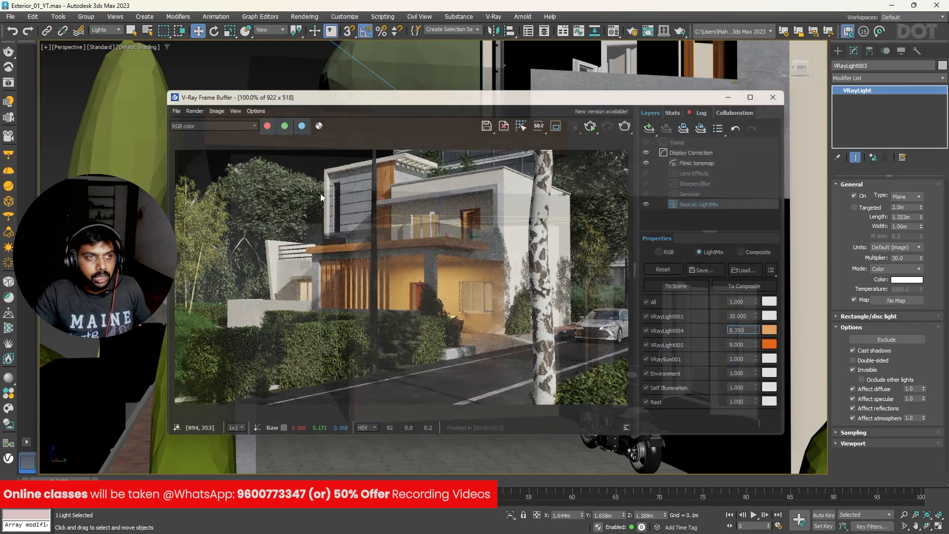
- Copy the projecting room's plane light into the room behind it in the top view and resize the copy to 1.245 m by 0.858 m
key("t")
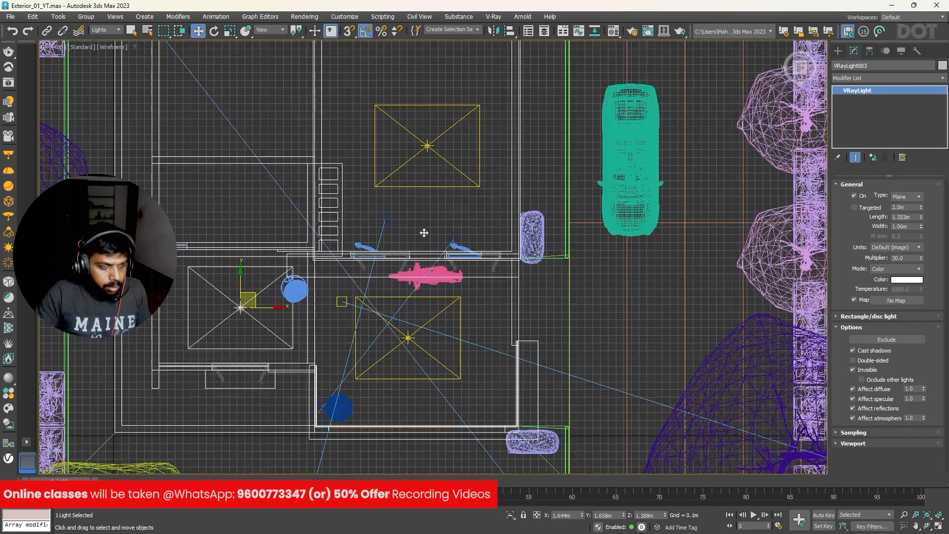
scroll(473, 286, "down", 2)
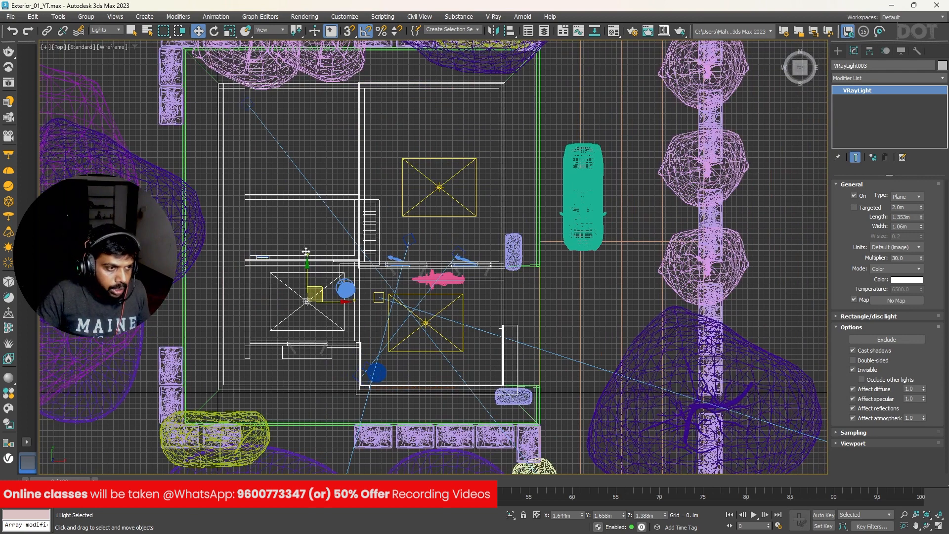
left_click_drag(319, 287, 312, 209, "shift")
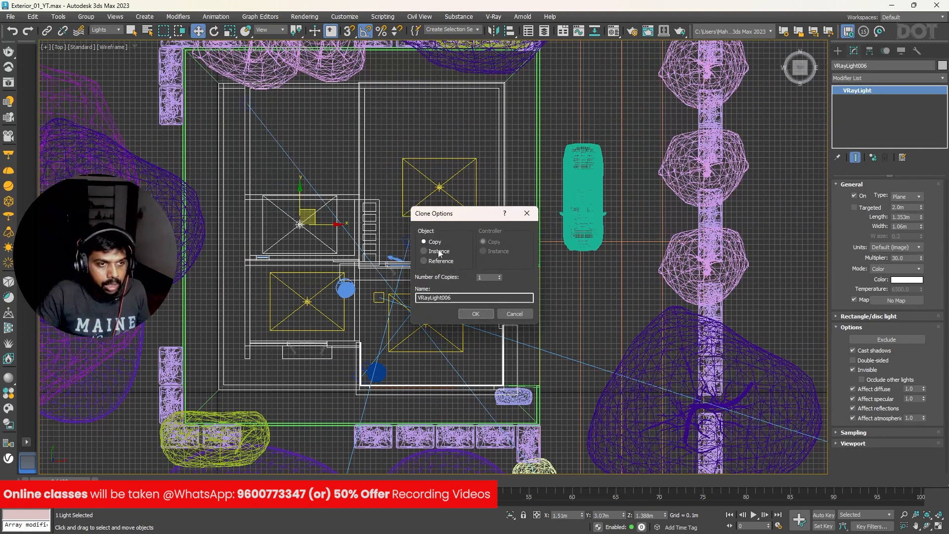
left_click(475, 313)
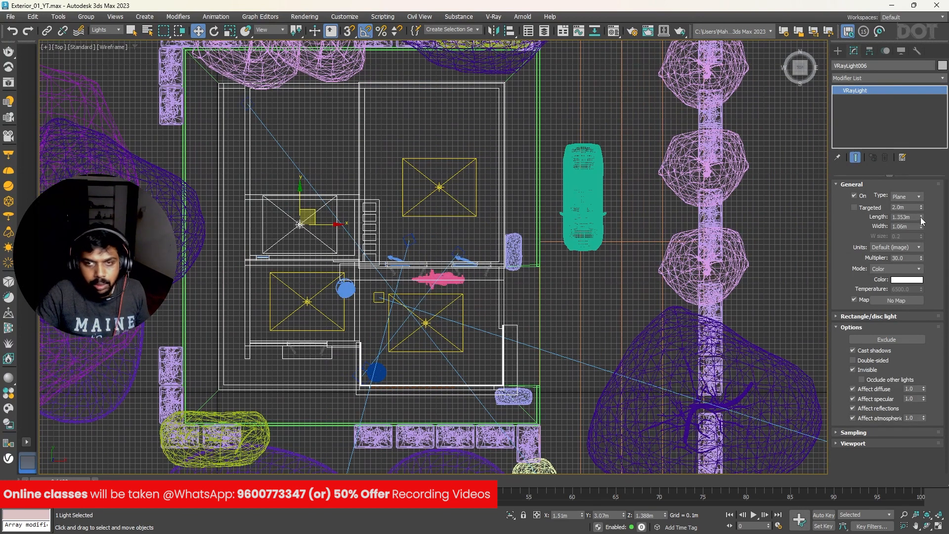
left_click_drag(921, 221, 921, 237)
left_click_drag(313, 210, 281, 228)
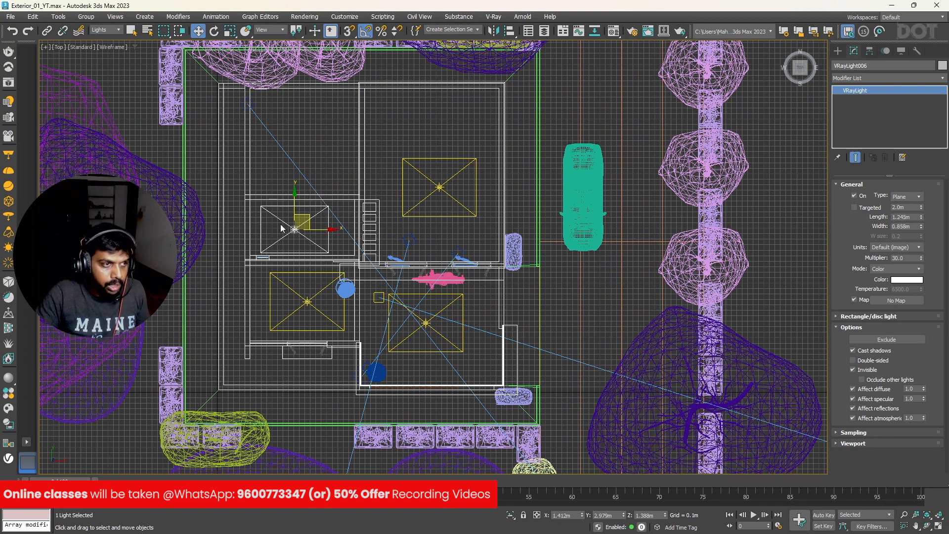
- Raise VRayLight006 in the front view to the upper floor, at a height of about 3.382 m
key("f")
scroll(481, 312, "down", 8)
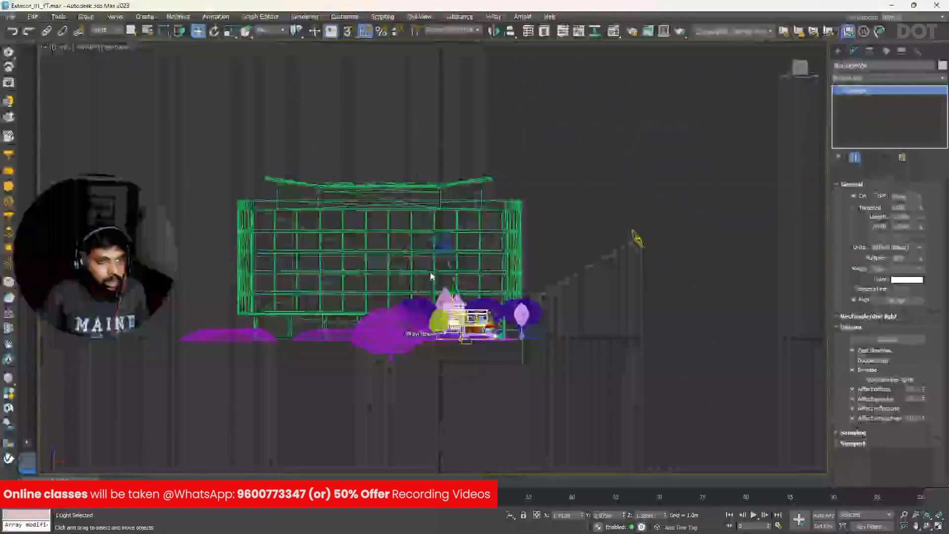
scroll(479, 304, "up", 8)
scroll(447, 384, "up", 2)
scroll(425, 356, "down", 4)
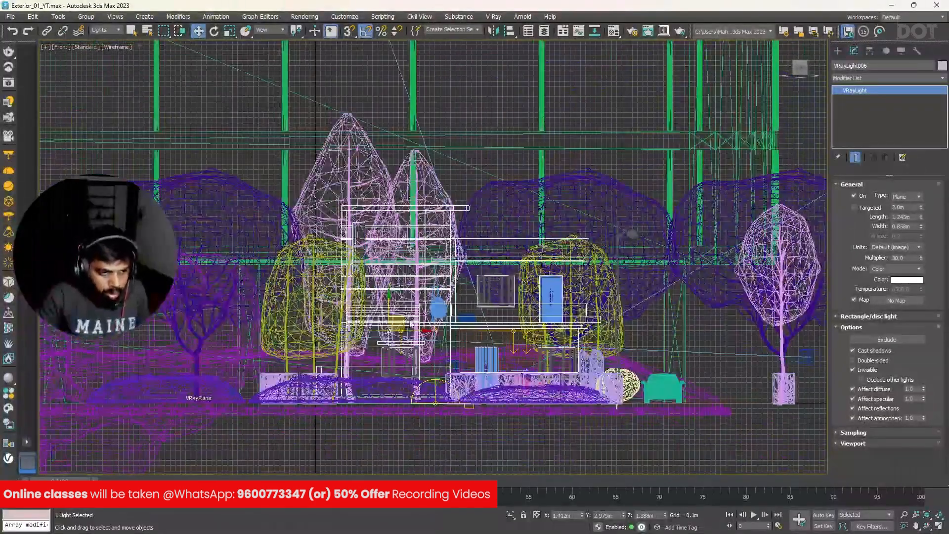
scroll(390, 316, "up", 3)
left_click_drag(388, 313, 388, 183)
key("alt+w")
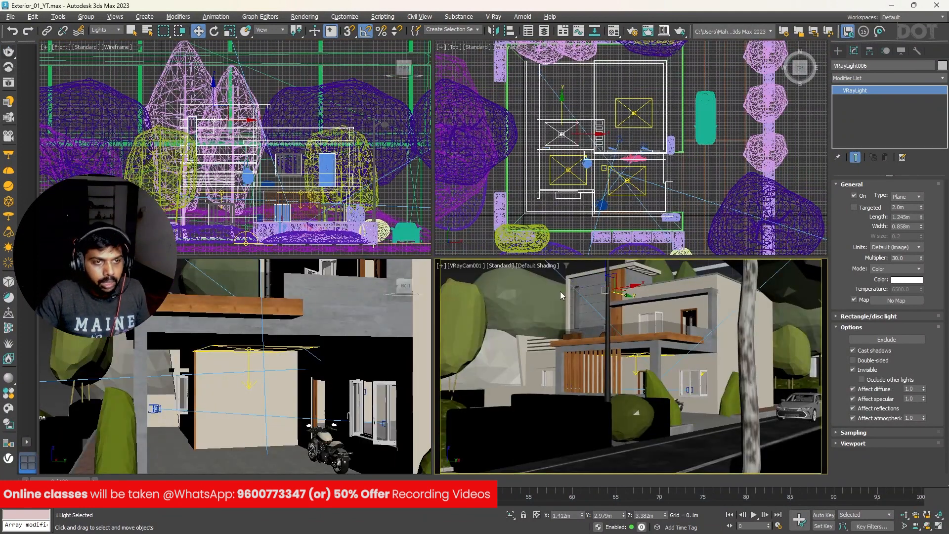
- Render the camera view interactively and set the LightMix intensity of VRayLight006 to 10
key("shift+q")
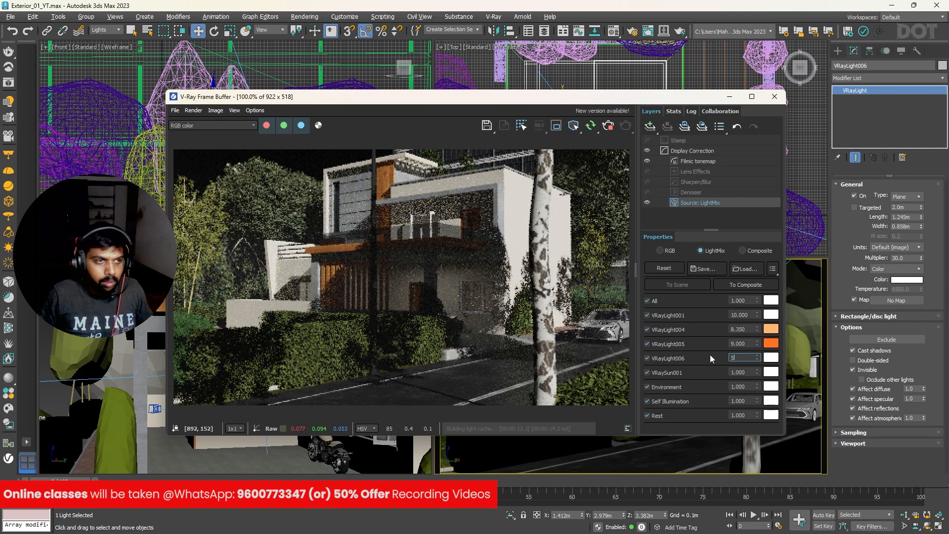
type("5")
key("Return")
type("10")
key("Return")
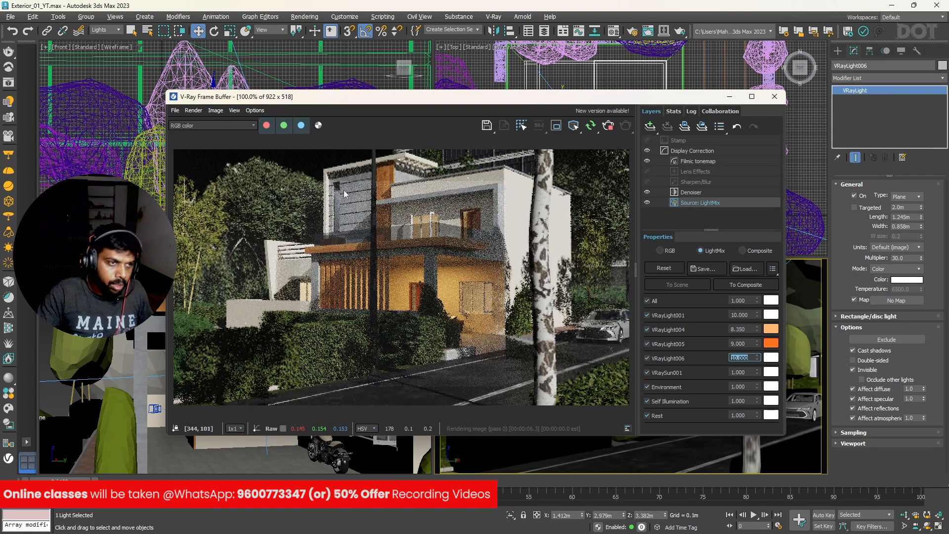
- Tint VRayLight006 light blue in LightMix, raise its intensity further, and close the frame buffer
left_click(772, 357)
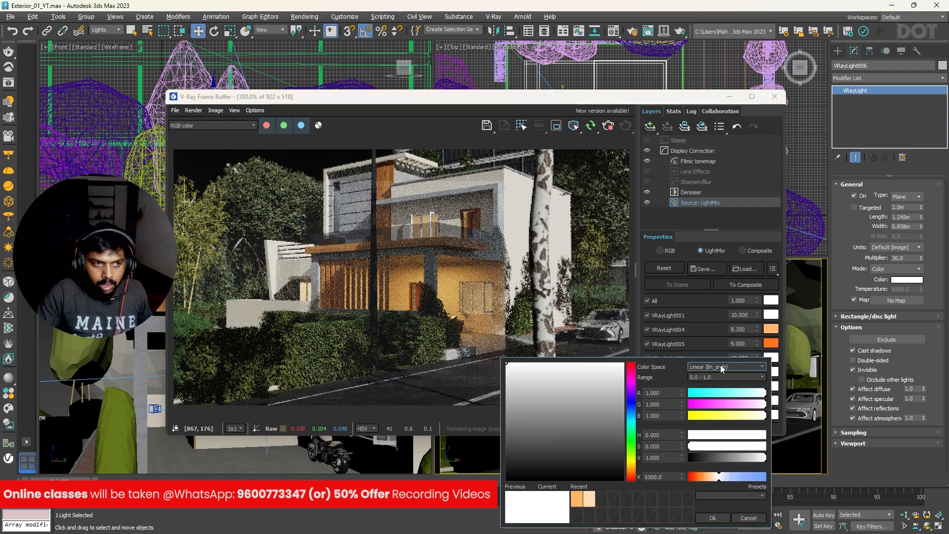
left_click_drag(708, 480, 750, 480)
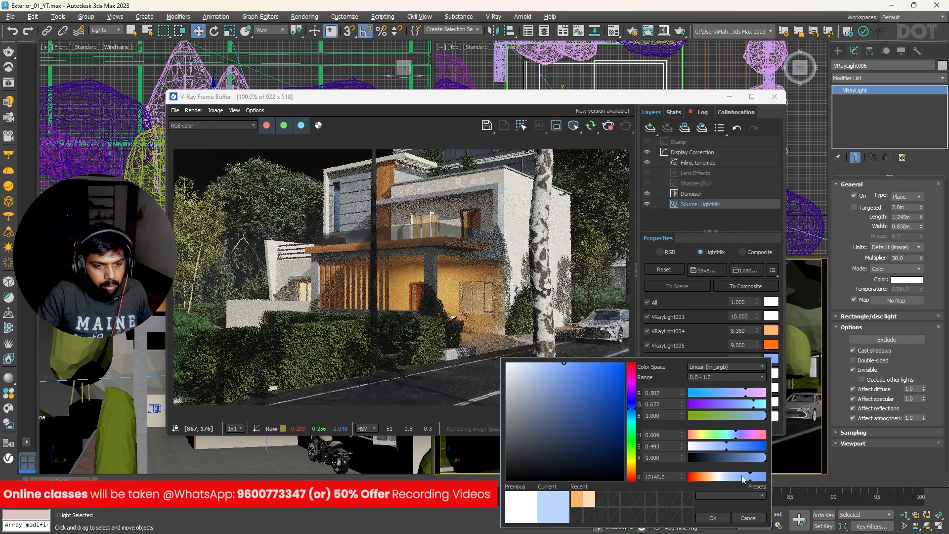
left_click(633, 431)
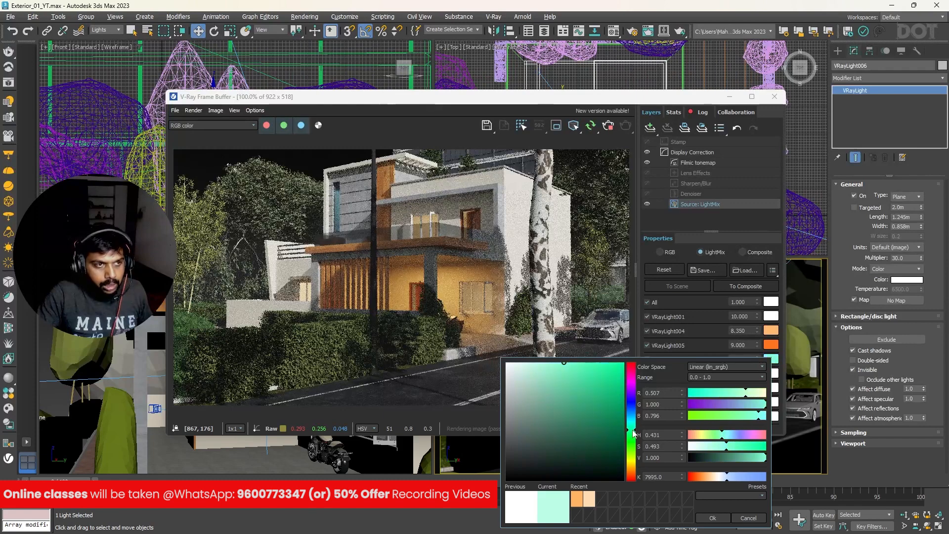
left_click(632, 409)
left_click(712, 518)
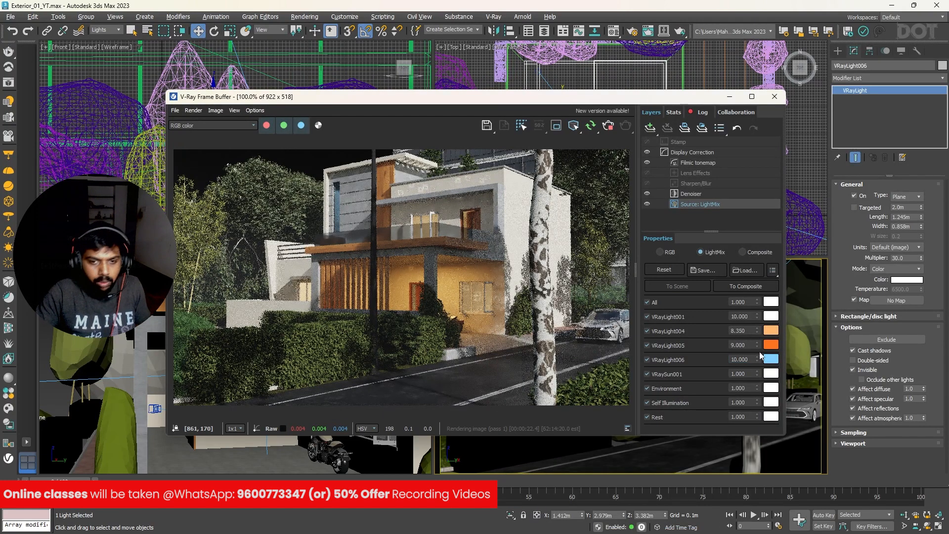
left_click_drag(757, 360, 750, 323)
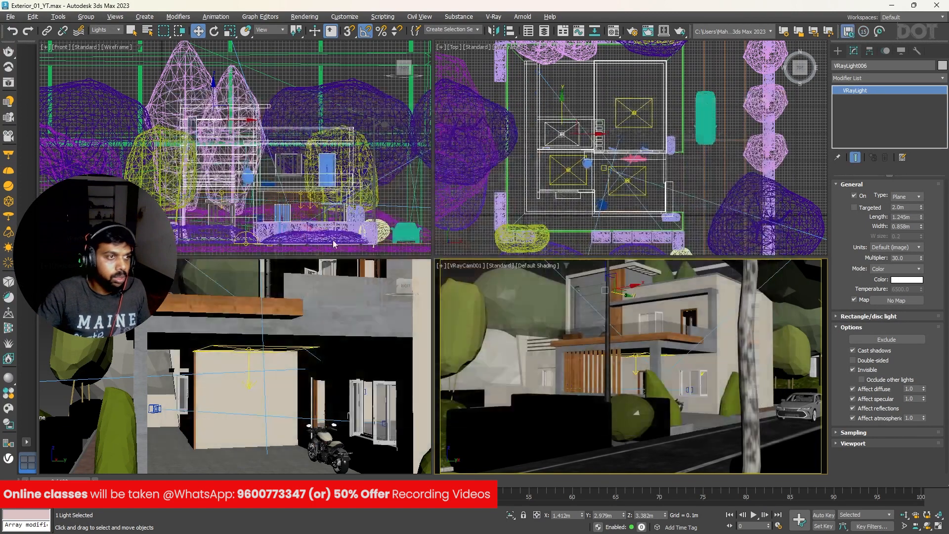
left_click(775, 96)
- Rotate VRayLight006 by -45 degrees about the X axis and show the lower-left viewport as a wireframe front view
key("e")
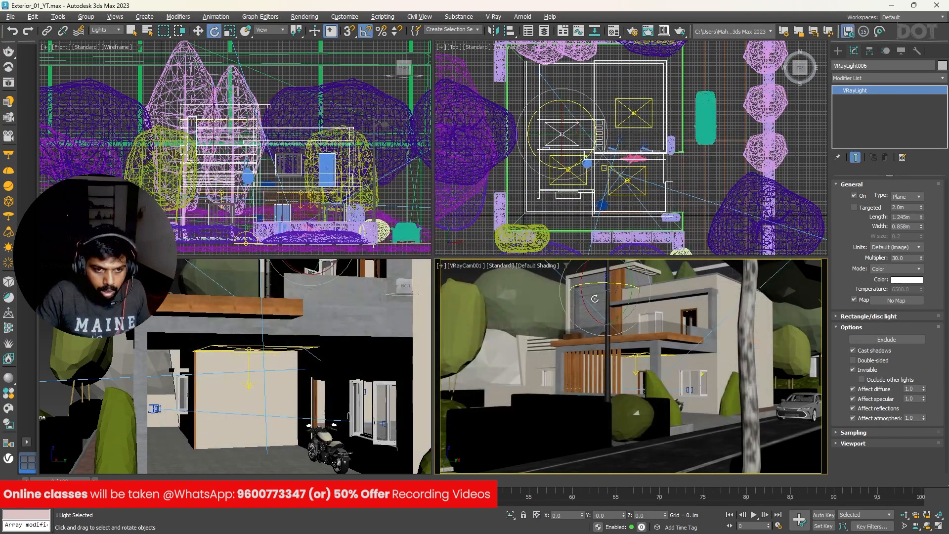
left_click_drag(583, 281, 583, 311)
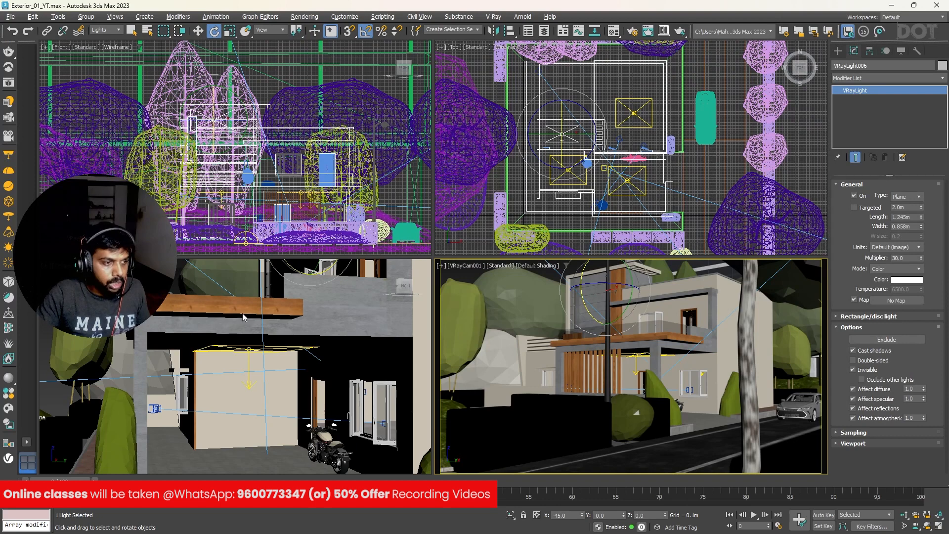
key("f")
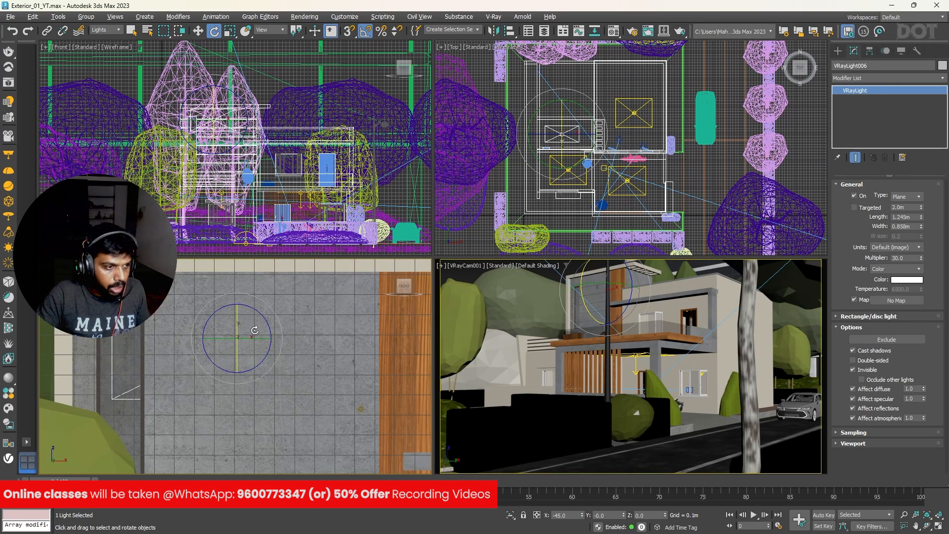
key("F3")
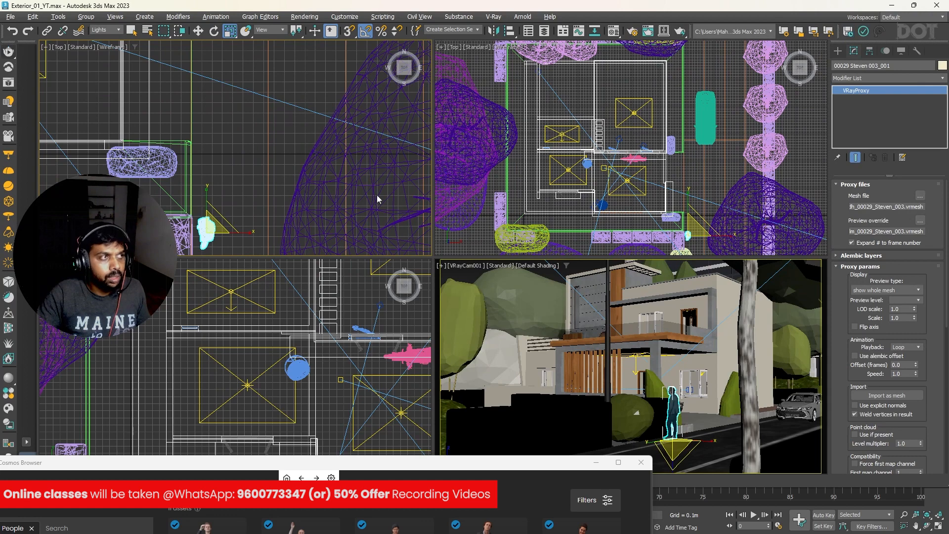
- Render the camera view interactively with the standing person, then close the Cosmos Browser and save the scene
key("shift+q")
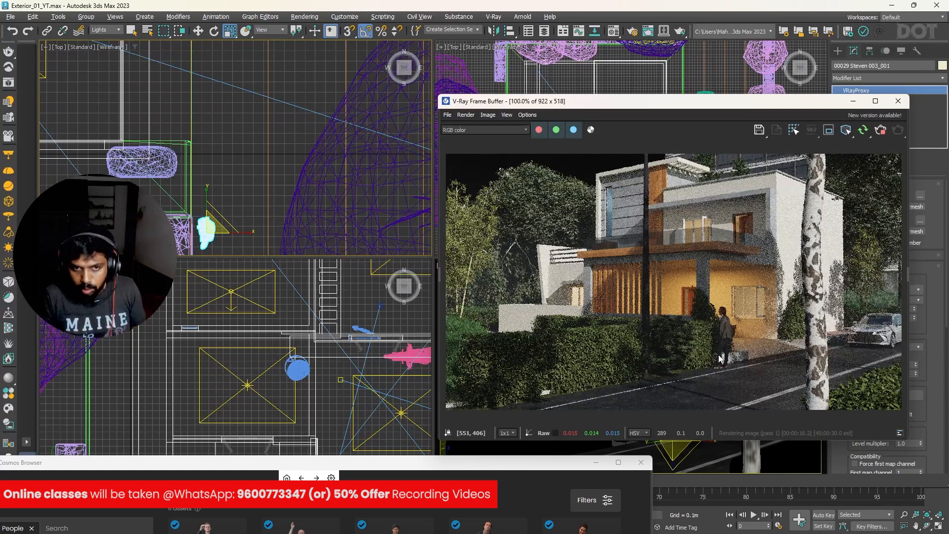
left_click(641, 462)
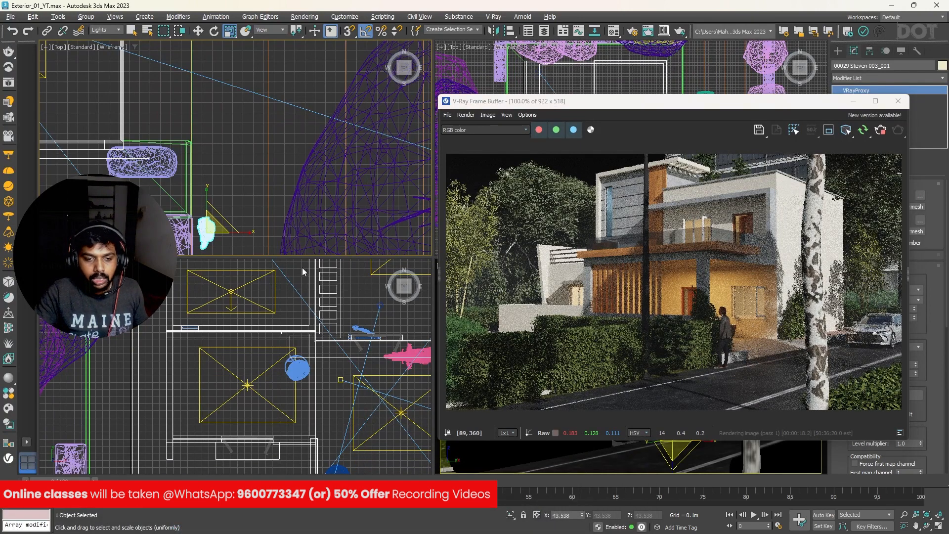
key("ctrl+s")
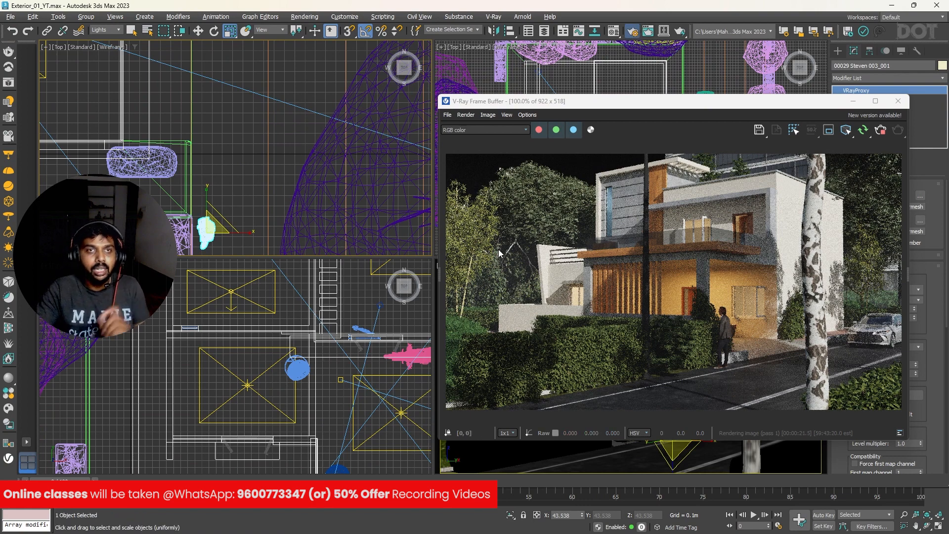
- Open the render setup and set the output size to 1920 x 1080
key("F10")
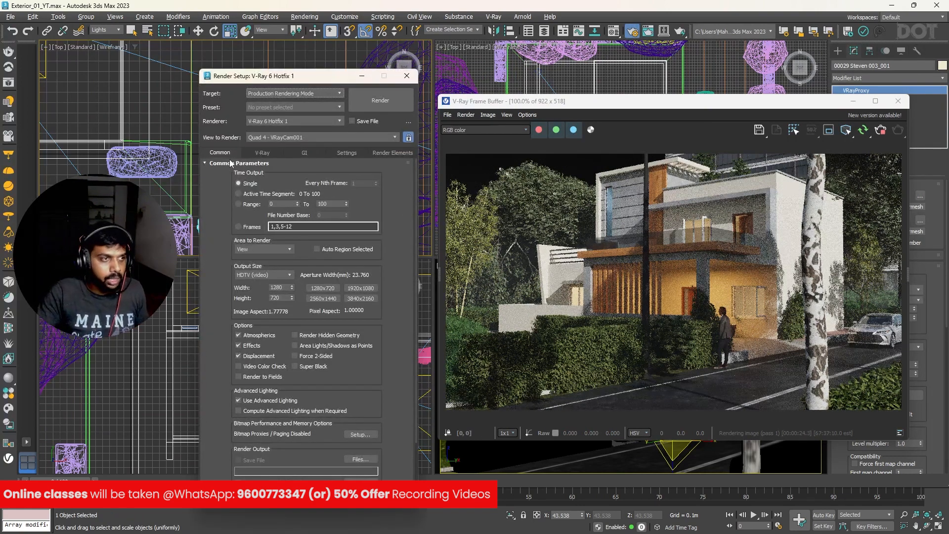
left_click_drag(266, 82, 376, 78)
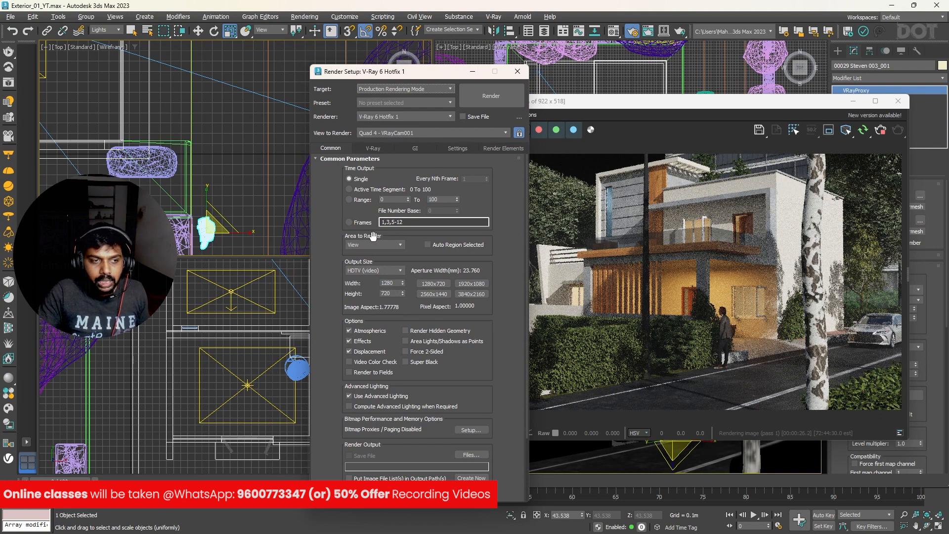
left_click(472, 287)
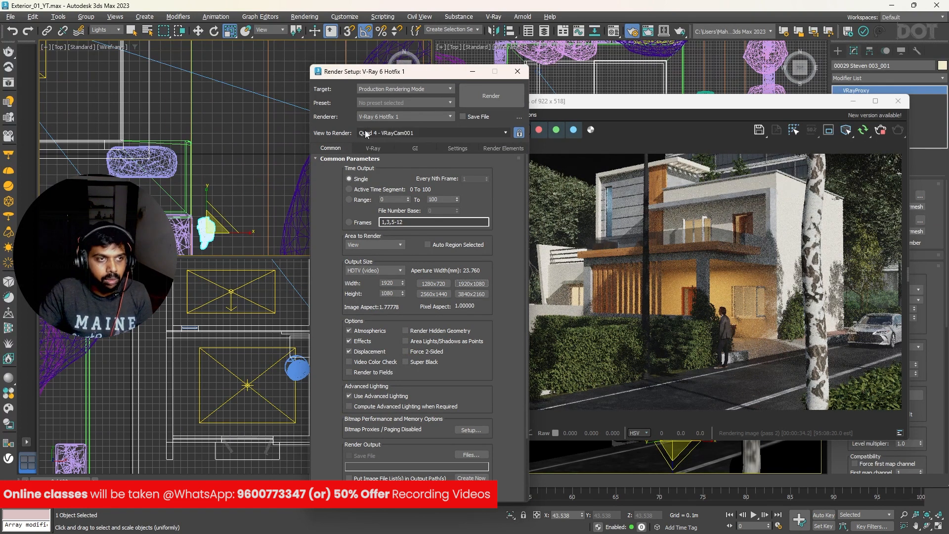
- Set the progressive image sampler's noise threshold to 0.005 and open its maximum subdivisions for editing
left_click(374, 149)
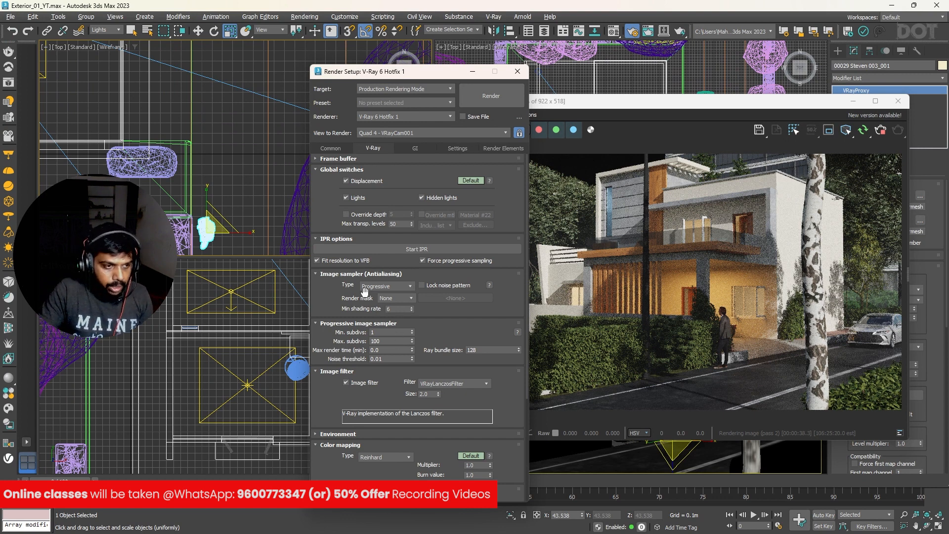
mouse_move(381, 291)
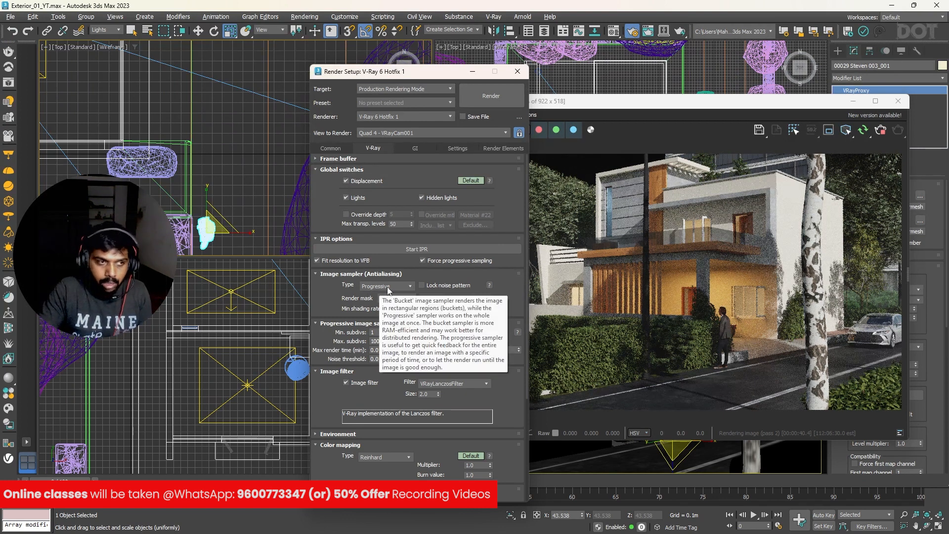
scroll(451, 305, "down", 2)
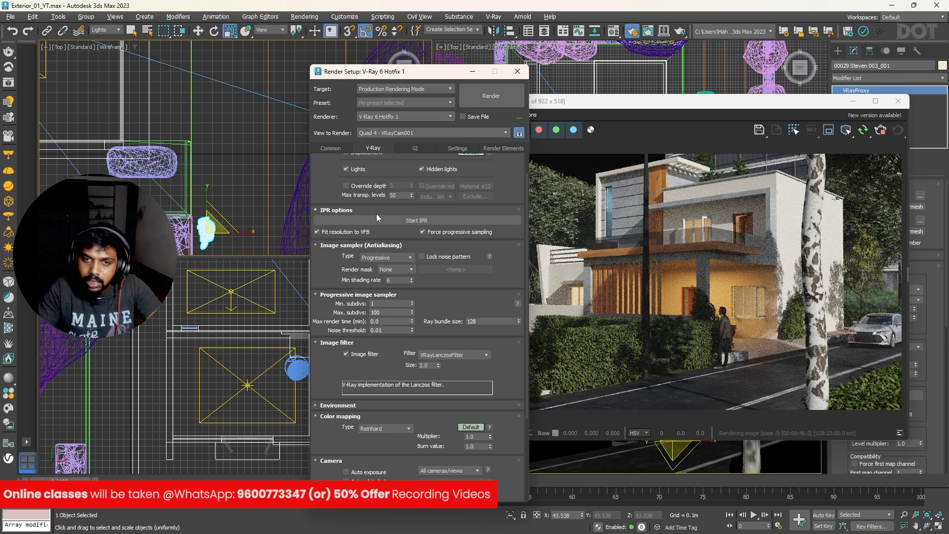
left_click(330, 329)
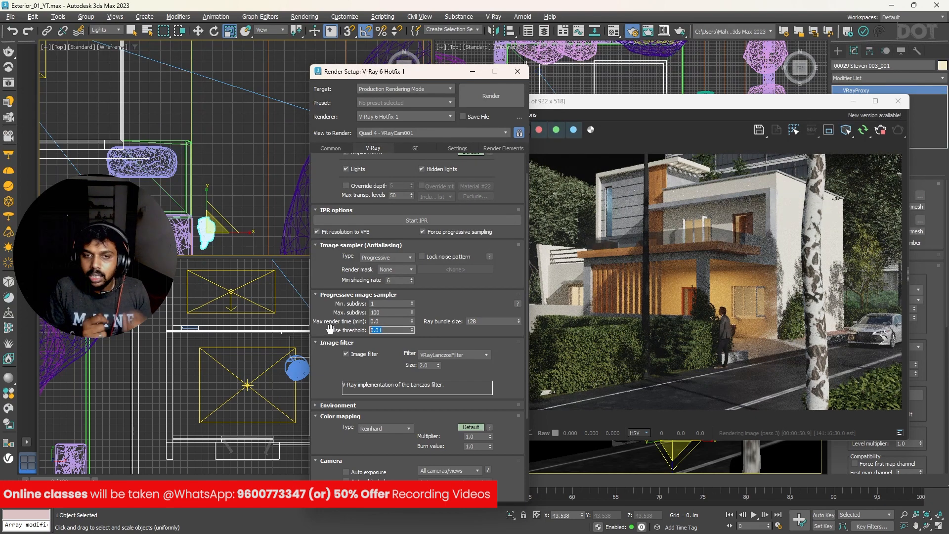
scroll(753, 270, "up", 1)
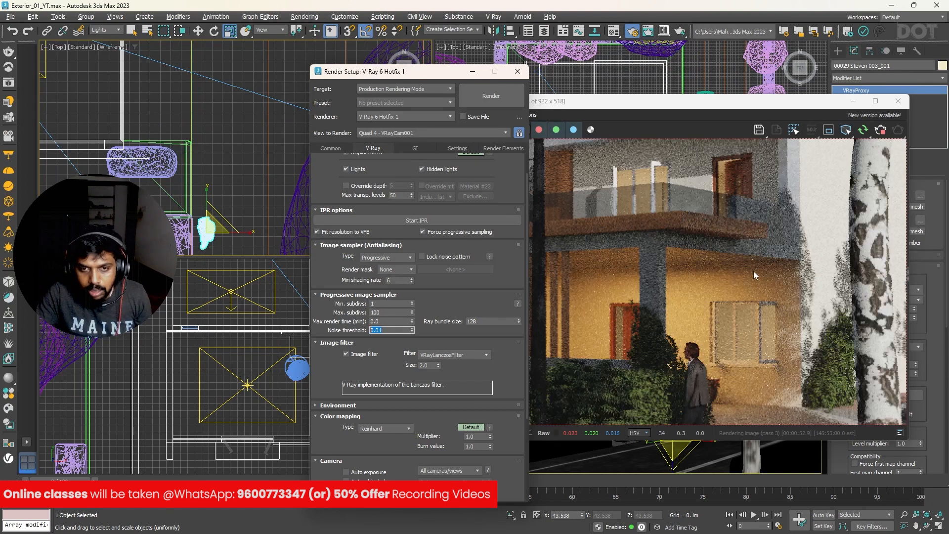
scroll(736, 282, "down", 1)
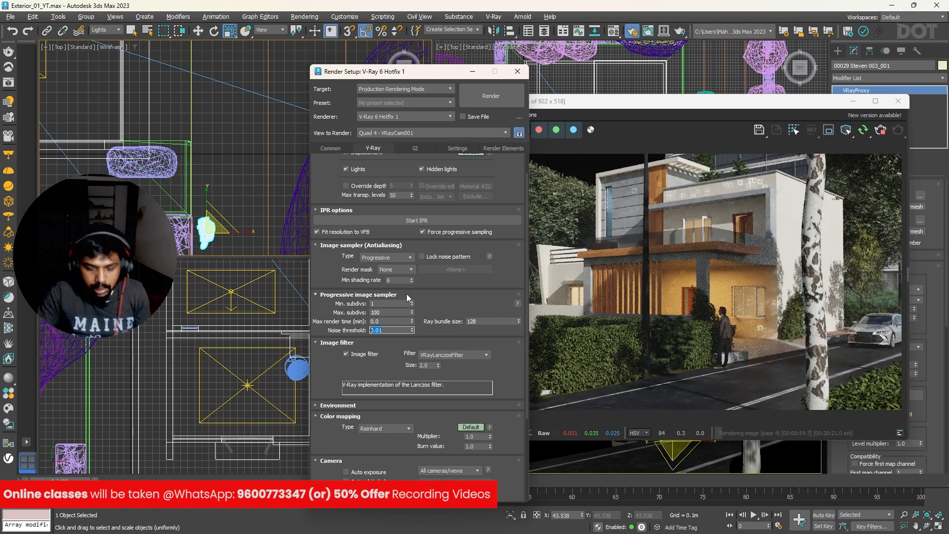
type(".005")
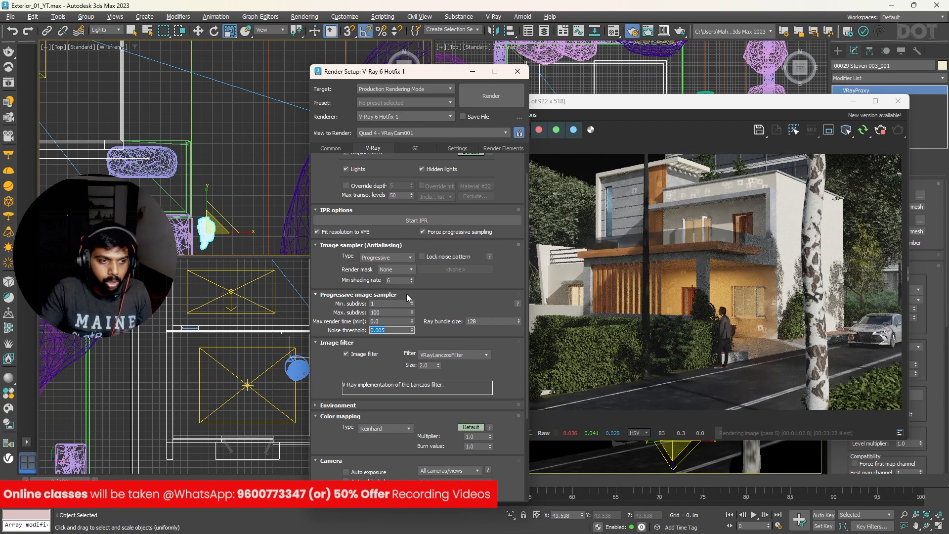
double_click(382, 312)
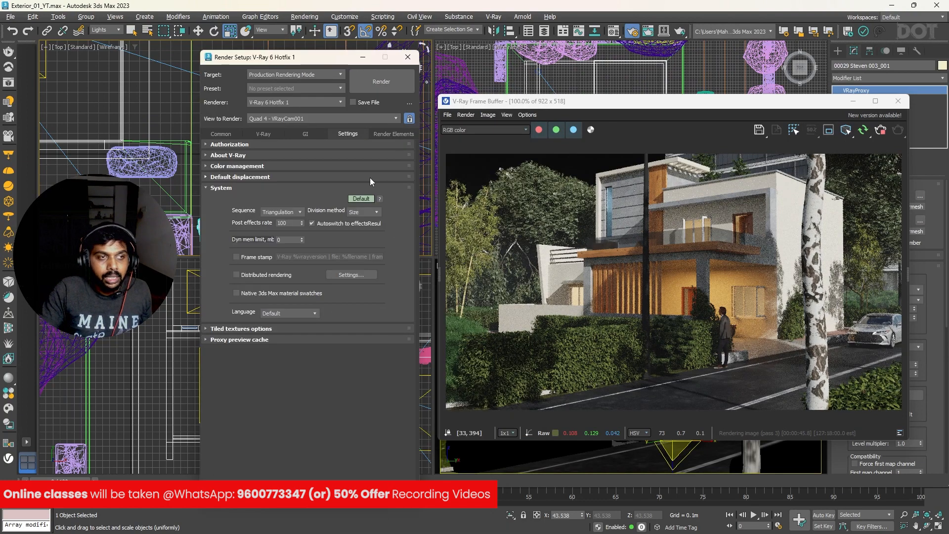
- Add global illumination, lighting, reflection, refraction, shadows and specular V-Ray render elements, and save the scene
left_click(392, 134)
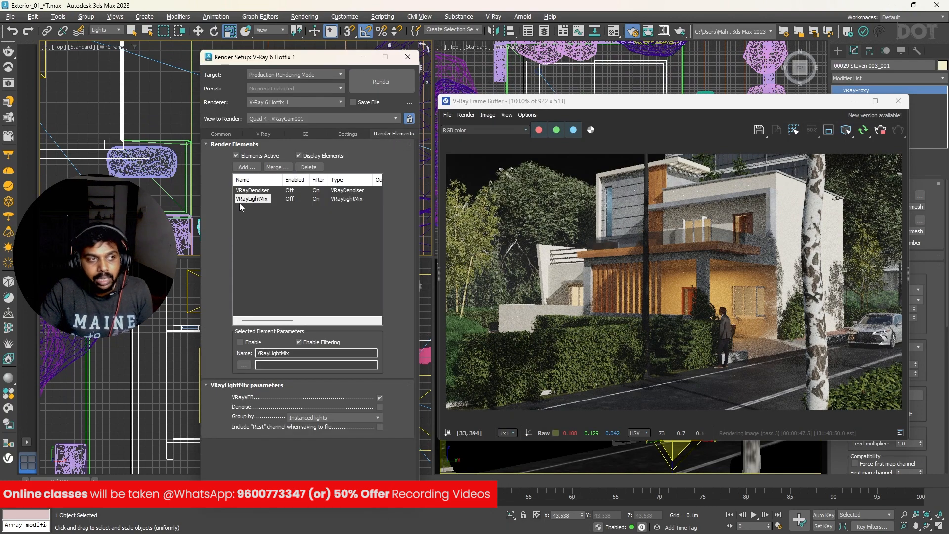
left_click(244, 167)
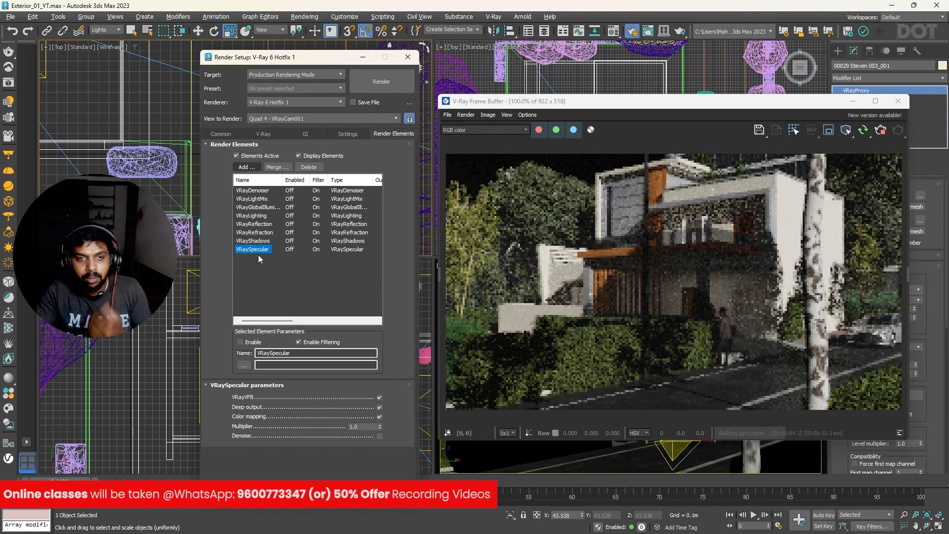
key("ctrl+s")
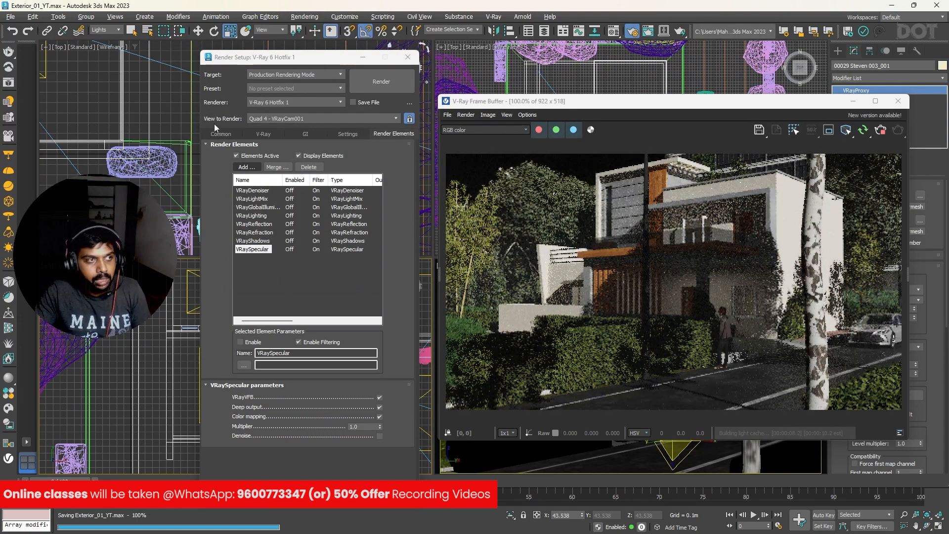
- Set the output size to 3840 x 2160 and name the render output "Final files" in the desktop's render video folder
left_click(225, 135)
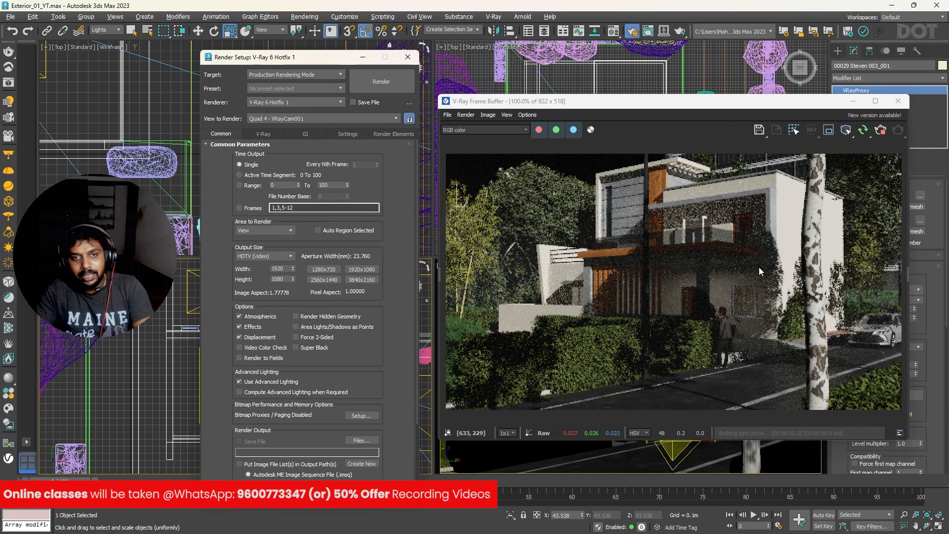
left_click(367, 280)
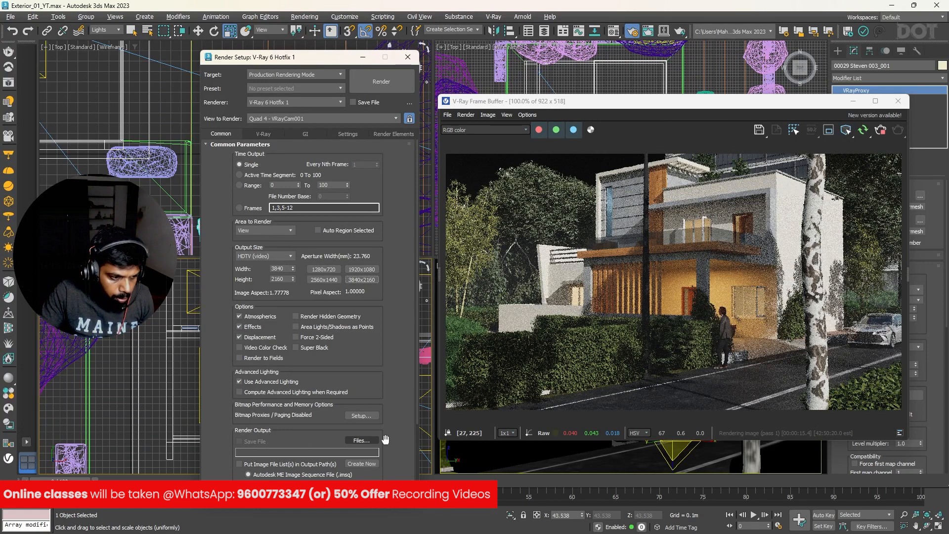
left_click(366, 440)
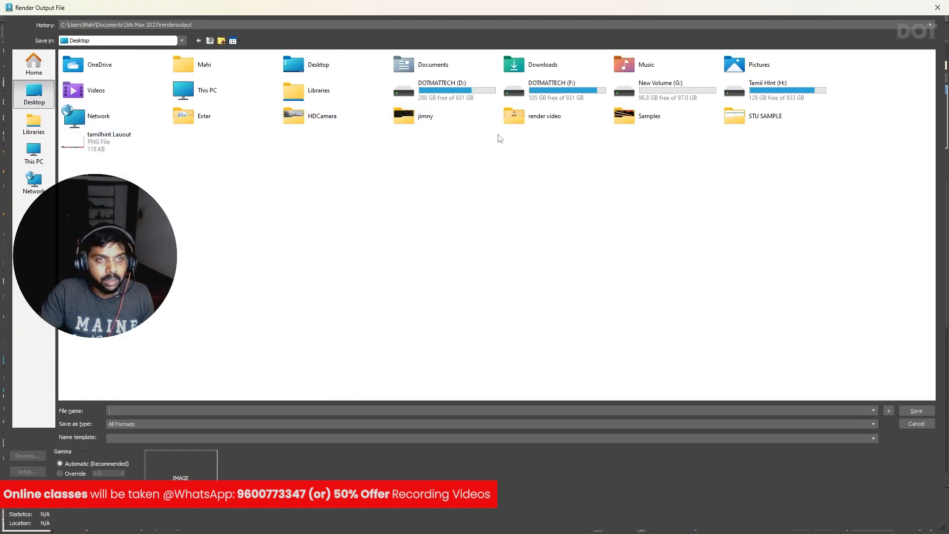
double_click(509, 121)
left_click(144, 409)
type("Fin")
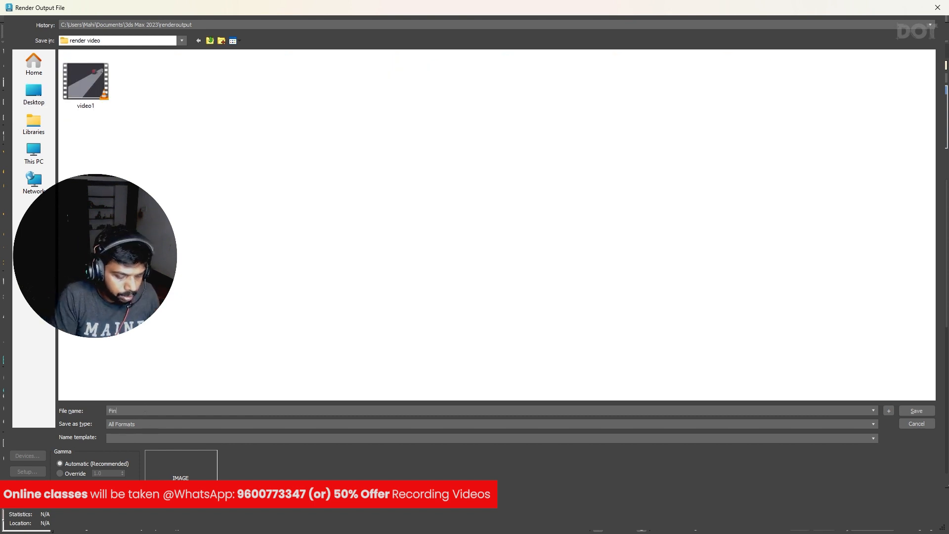
type("al files")
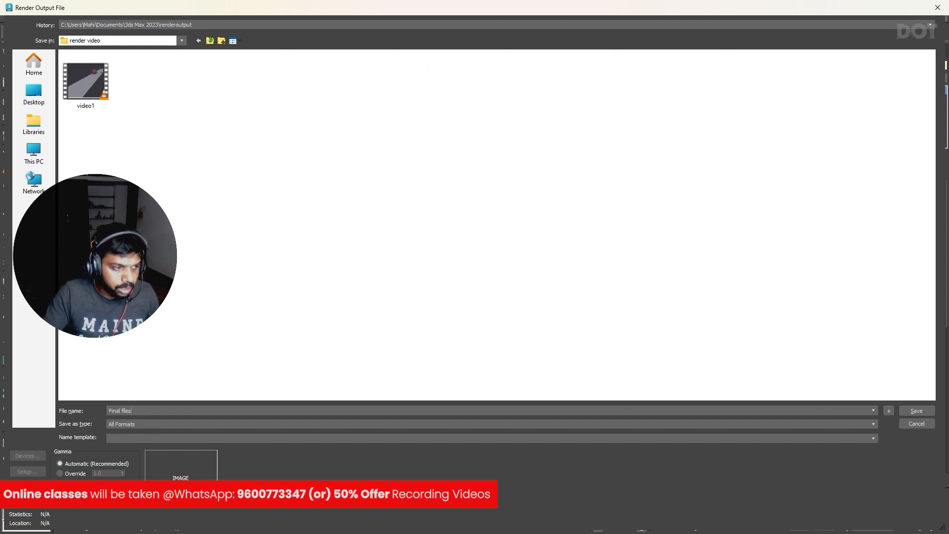
- Save the render output file as a PNG image with RGB 48 bit color and an alpha channel
left_click(115, 424)
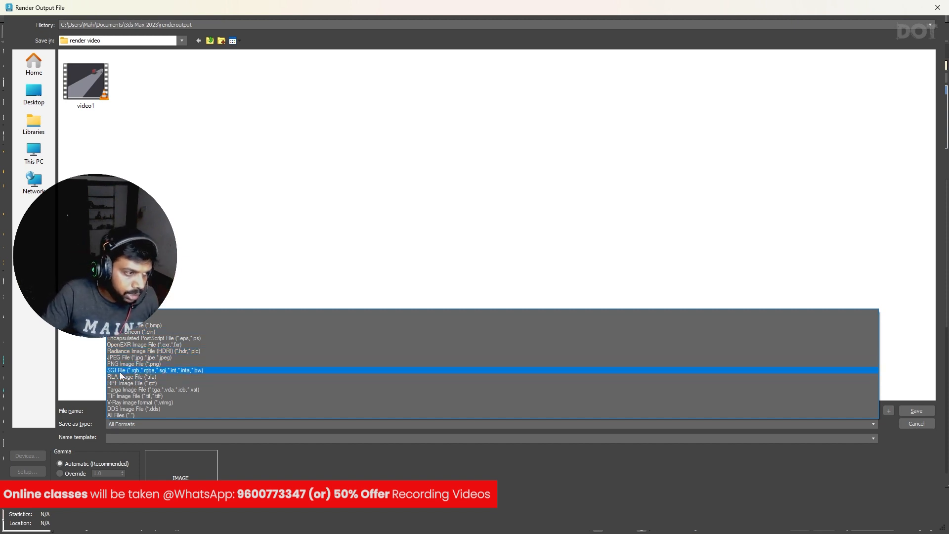
left_click(119, 364)
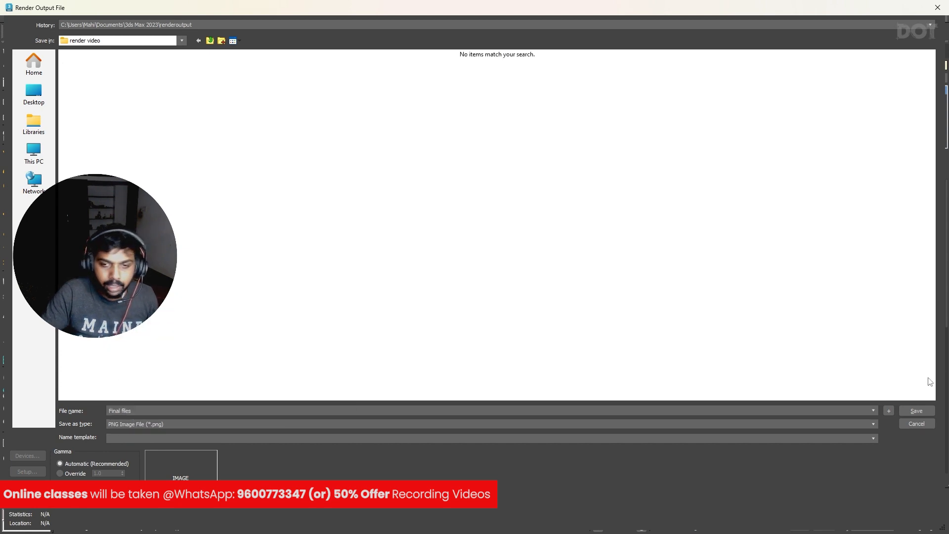
left_click(915, 412)
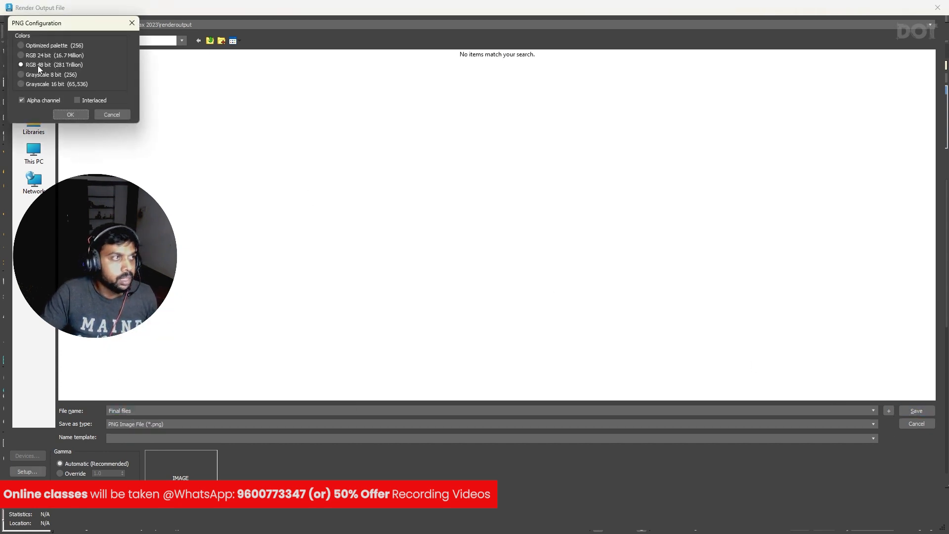
left_click(65, 114)
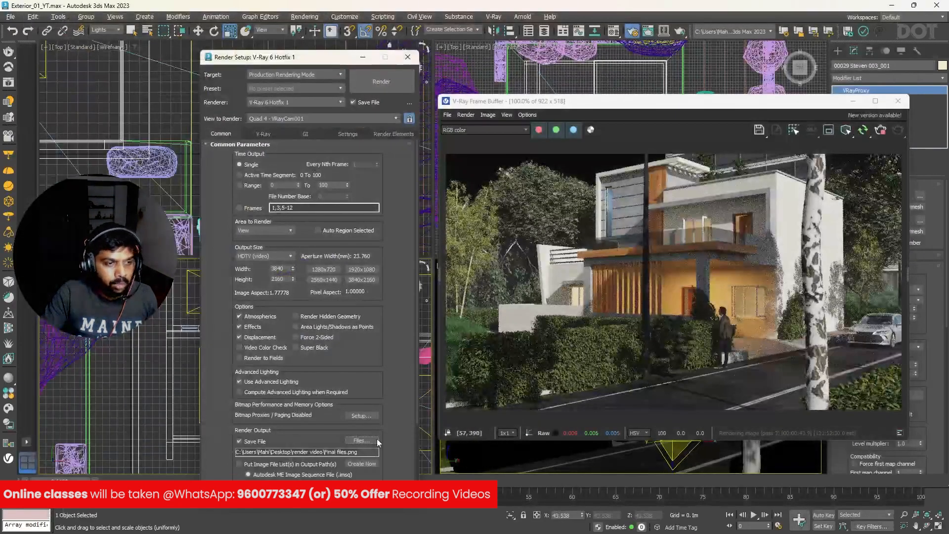